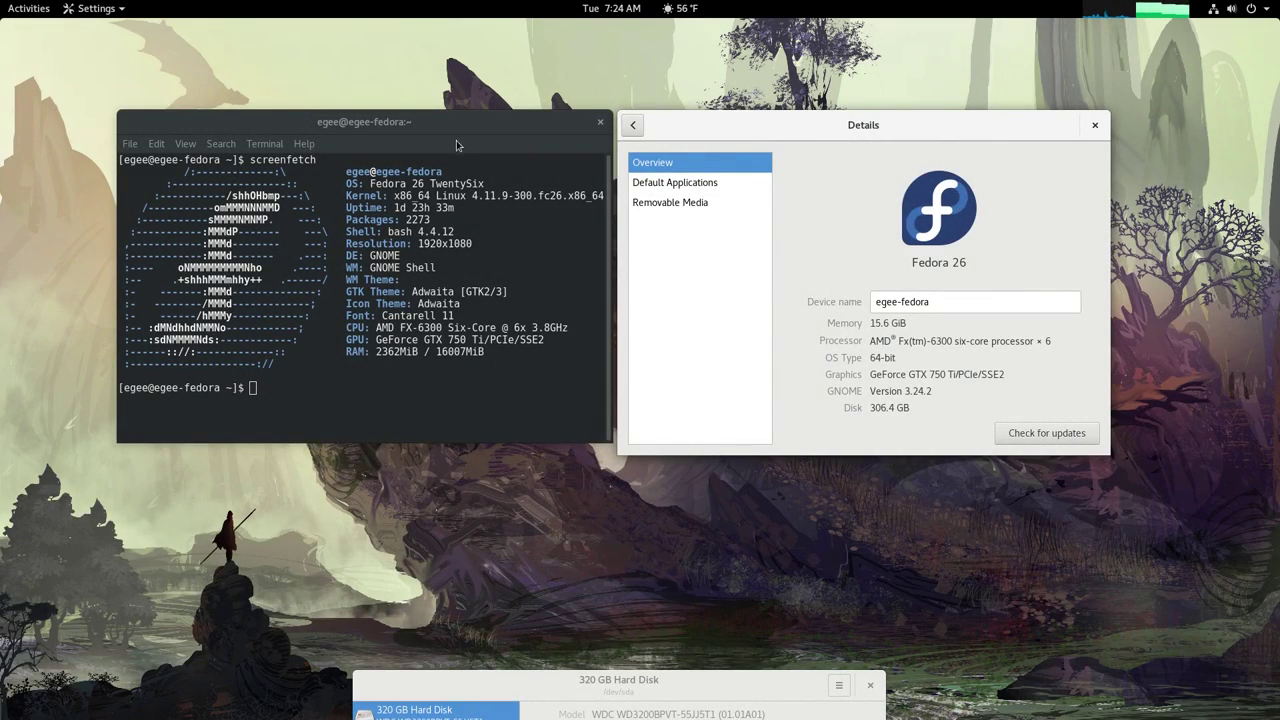
Arrange the screenfetch terminal and Settings Details windows, and centre the 320 GB Disks window
left_click_drag(463, 123, 447, 151)
left_click_drag(765, 124, 763, 146)
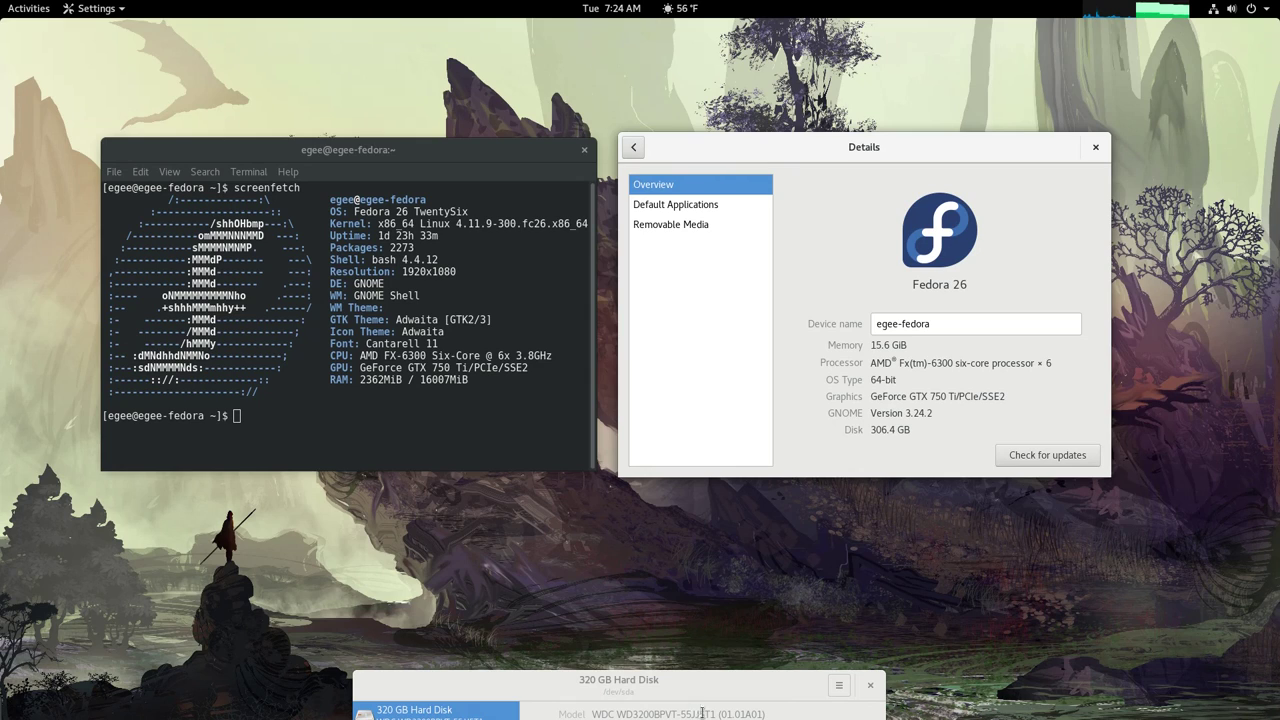
left_click_drag(716, 686, 559, 158)
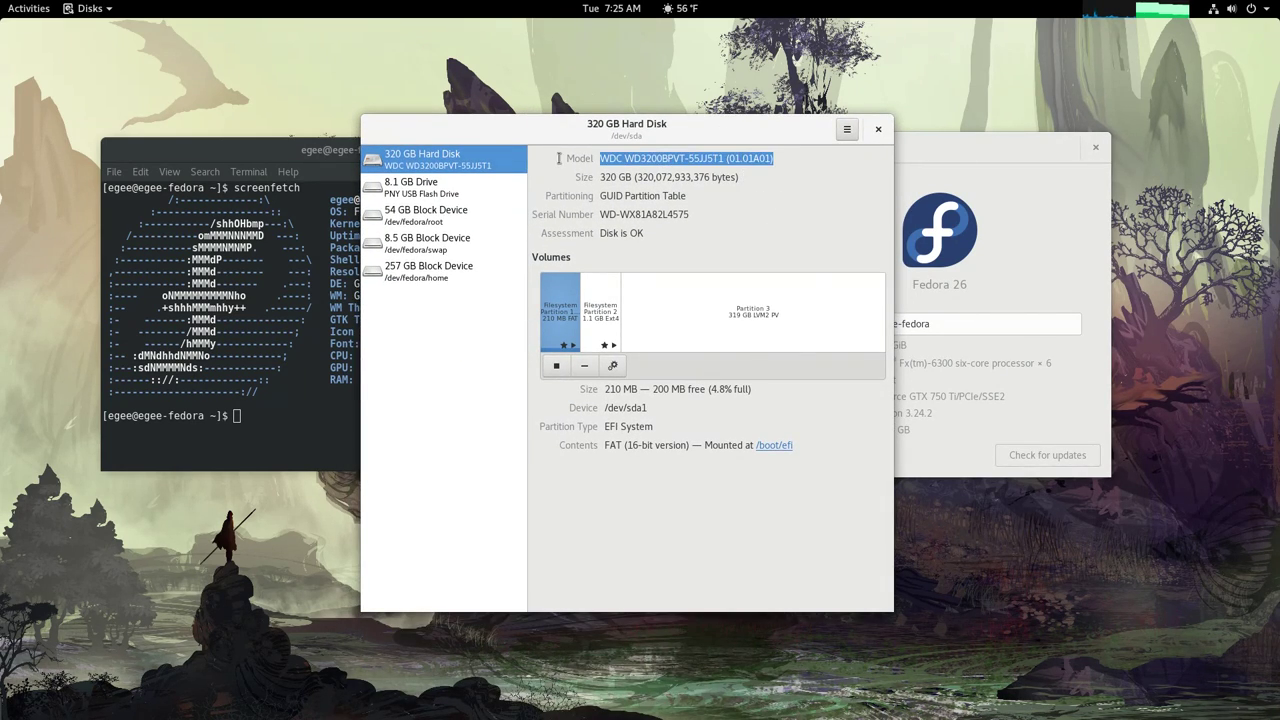
double_click(607, 177)
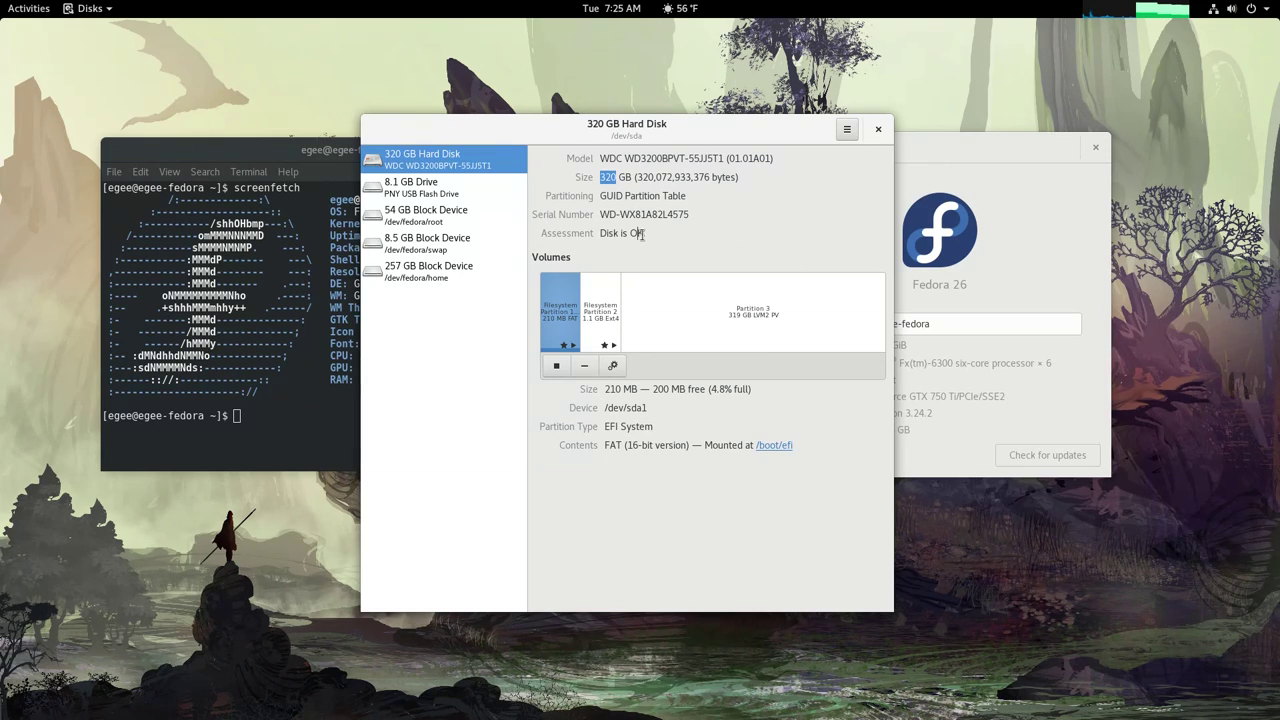
left_click(740, 308)
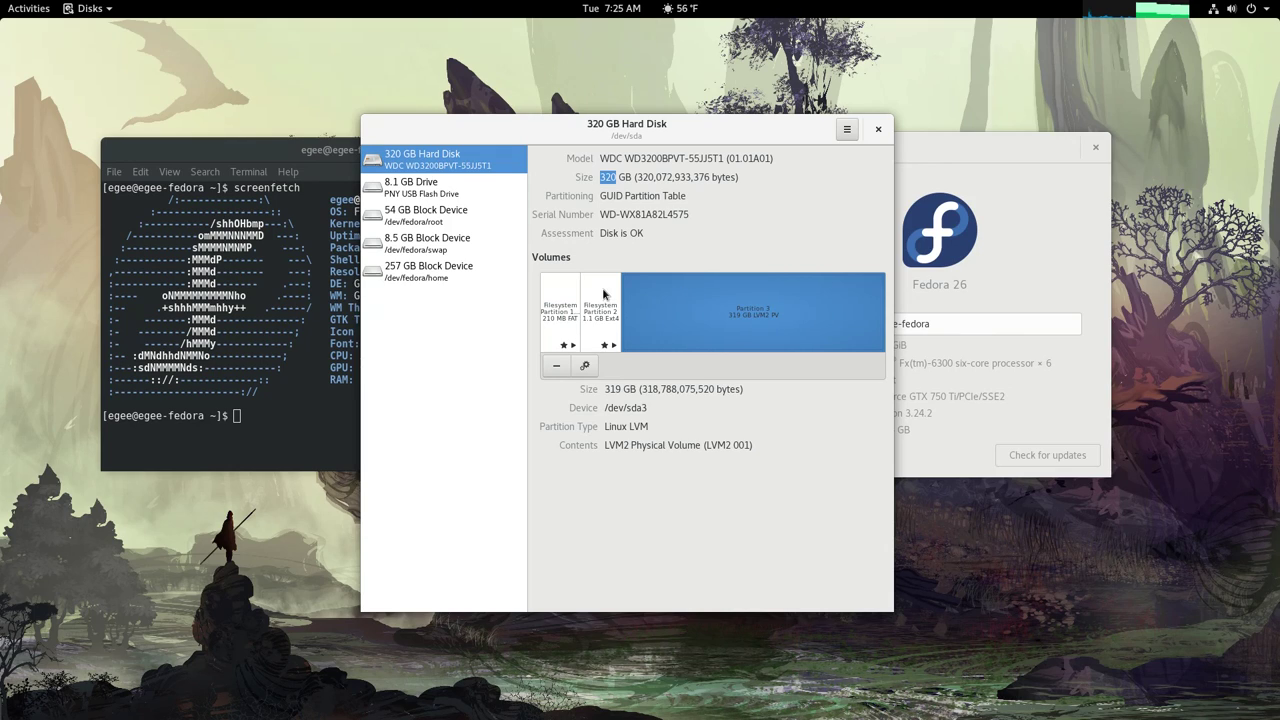
left_click(603, 293)
left_click(565, 305)
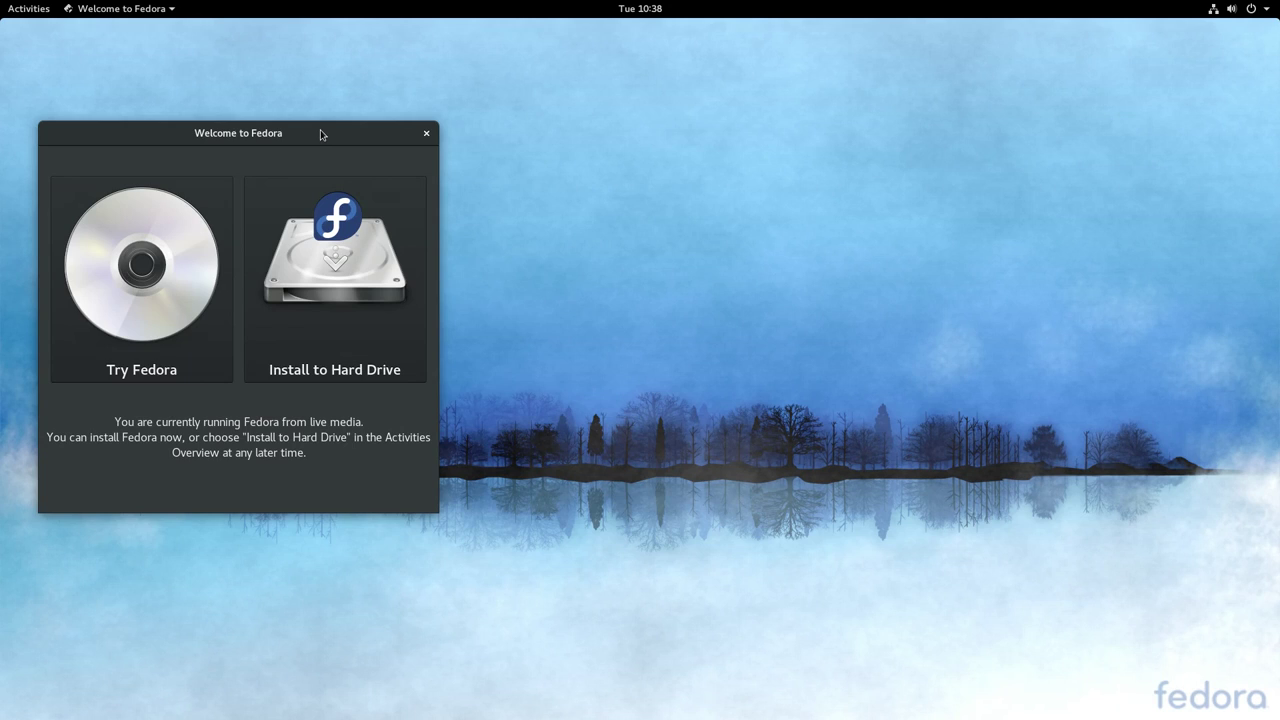
Launch Install to Hard Drive and continue with English (United States) as the installer language
left_click_drag(323, 131, 753, 189)
left_click(806, 350)
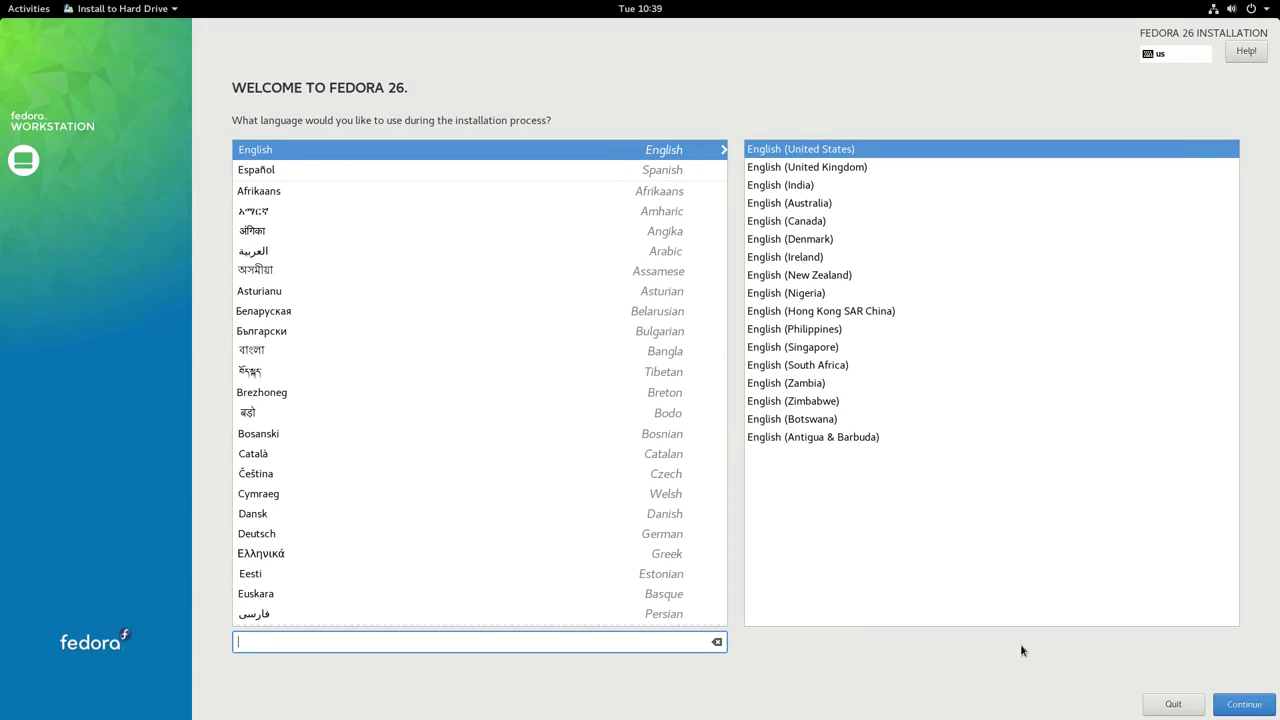
left_click(1230, 702)
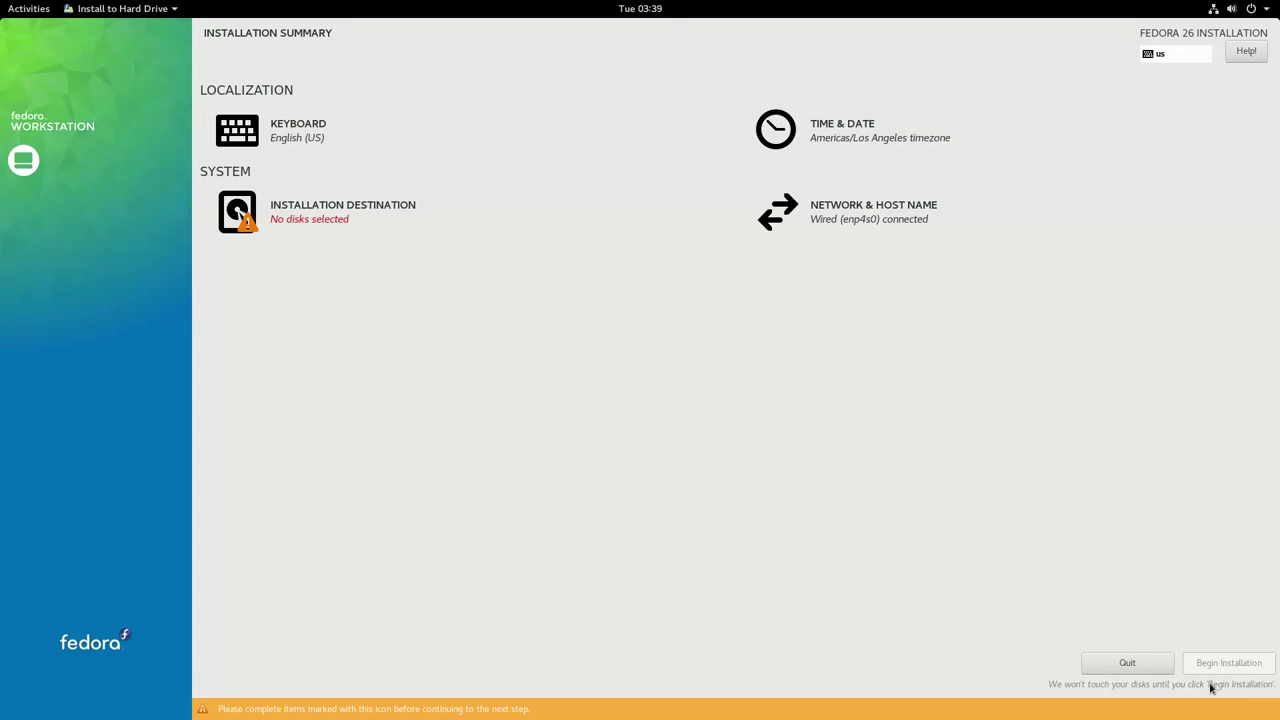
Select the Samsung SSD and ST1000DM003 disks as the installation destination
left_click(346, 221)
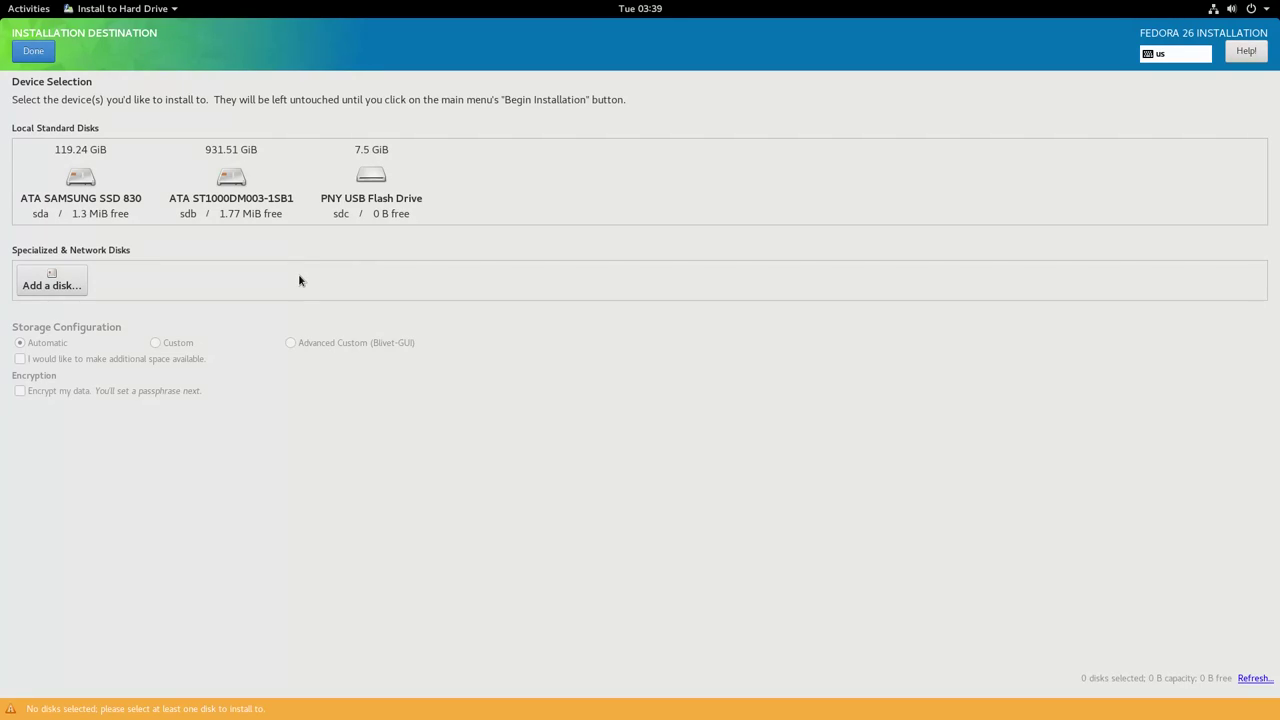
left_click(91, 183)
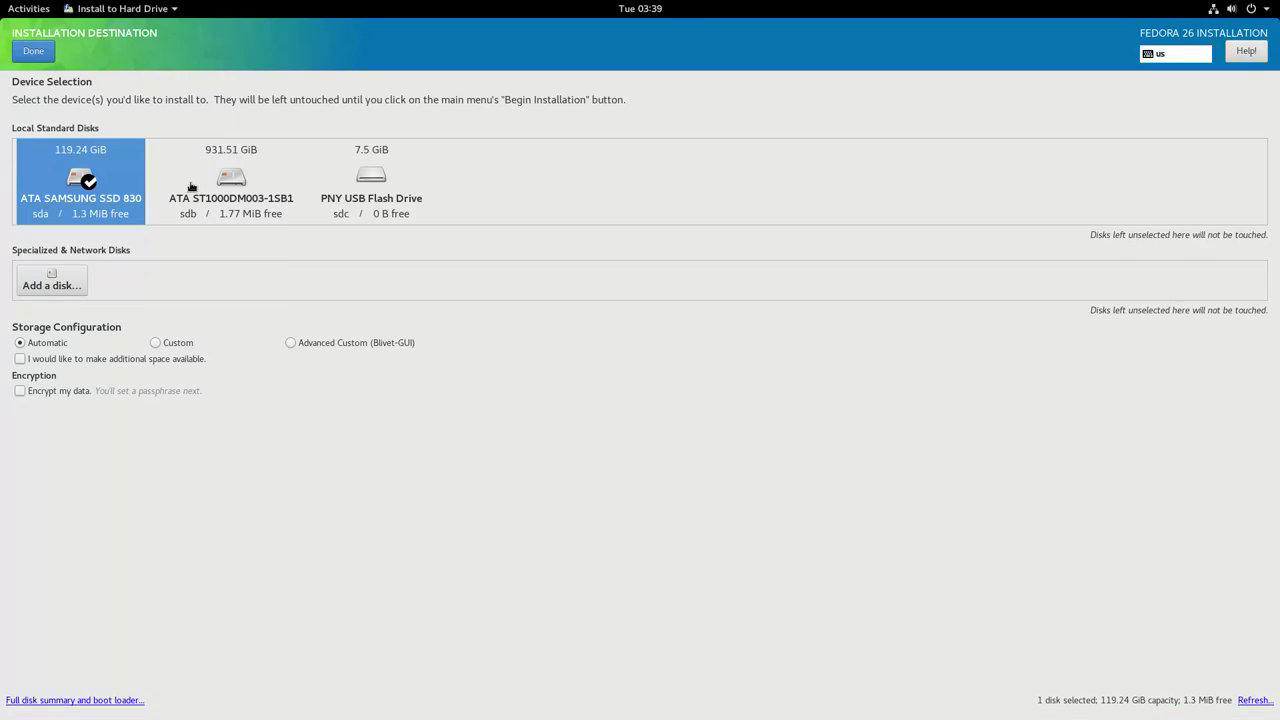
left_click(230, 180)
key("alt+d")
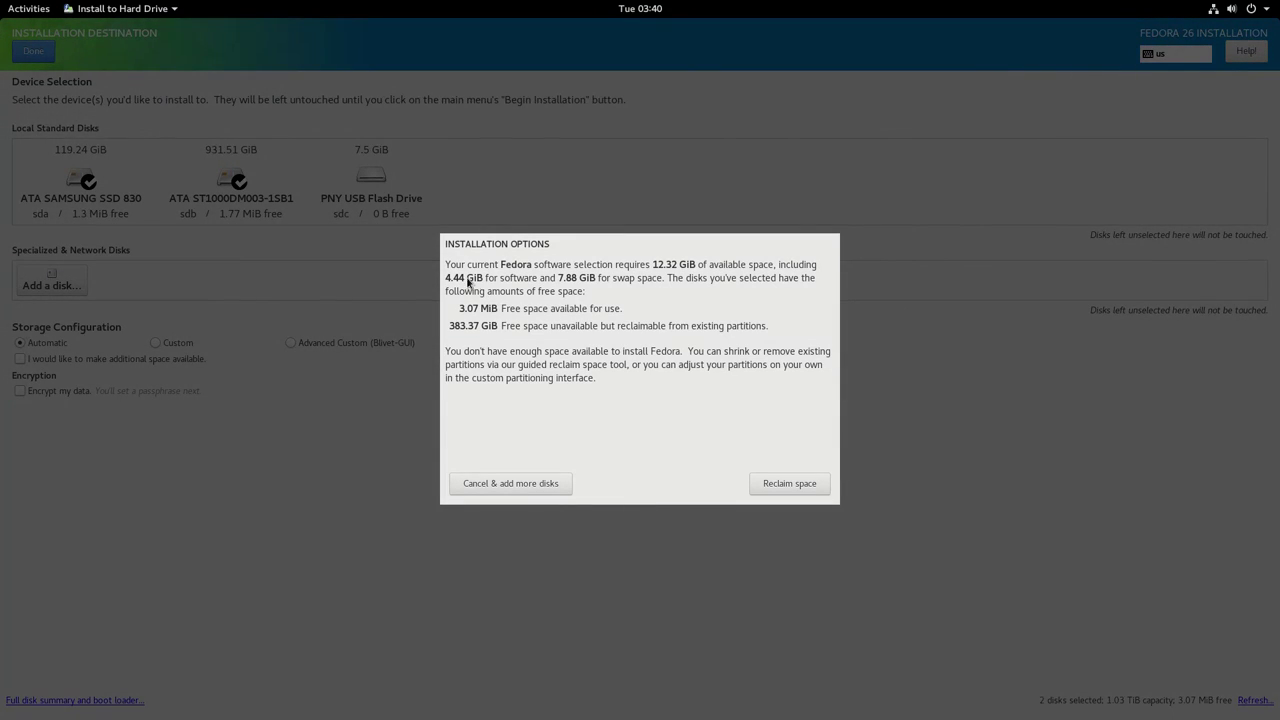
Reclaim space by deleting the existing partitions on both the SSD and the 931.5 GiB disk
left_click(785, 483)
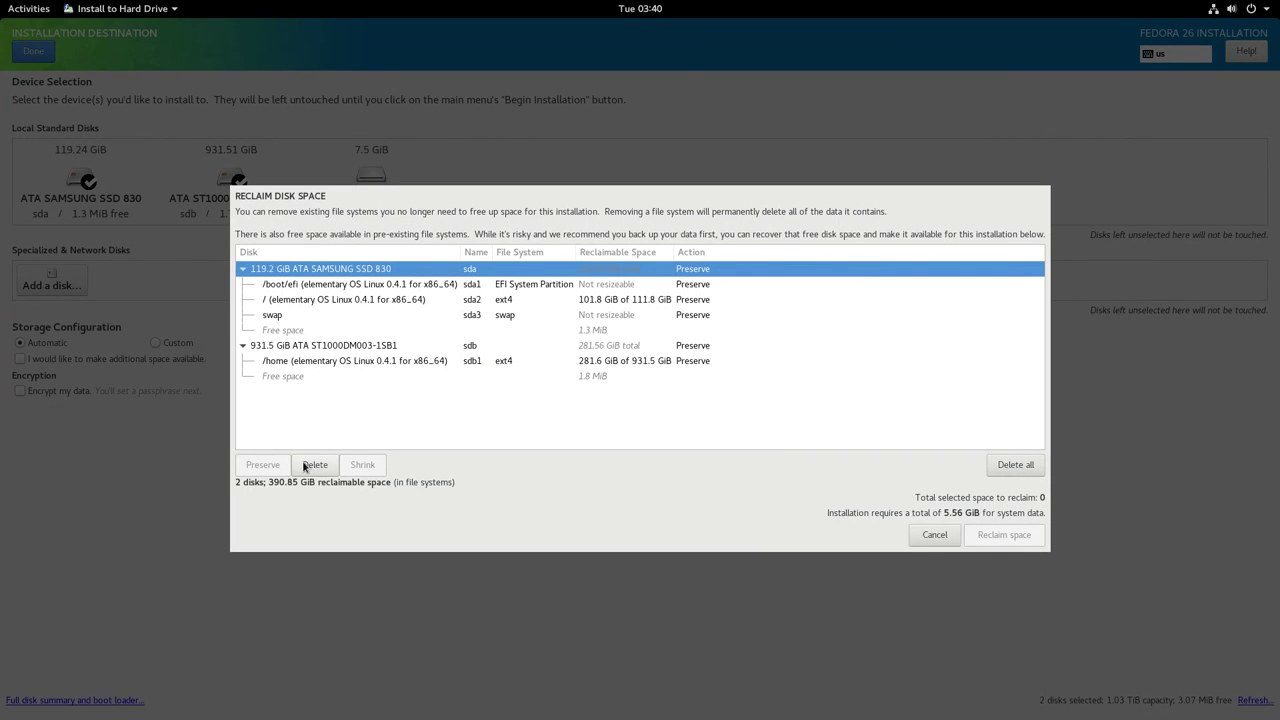
key("Delete")
left_click(342, 347)
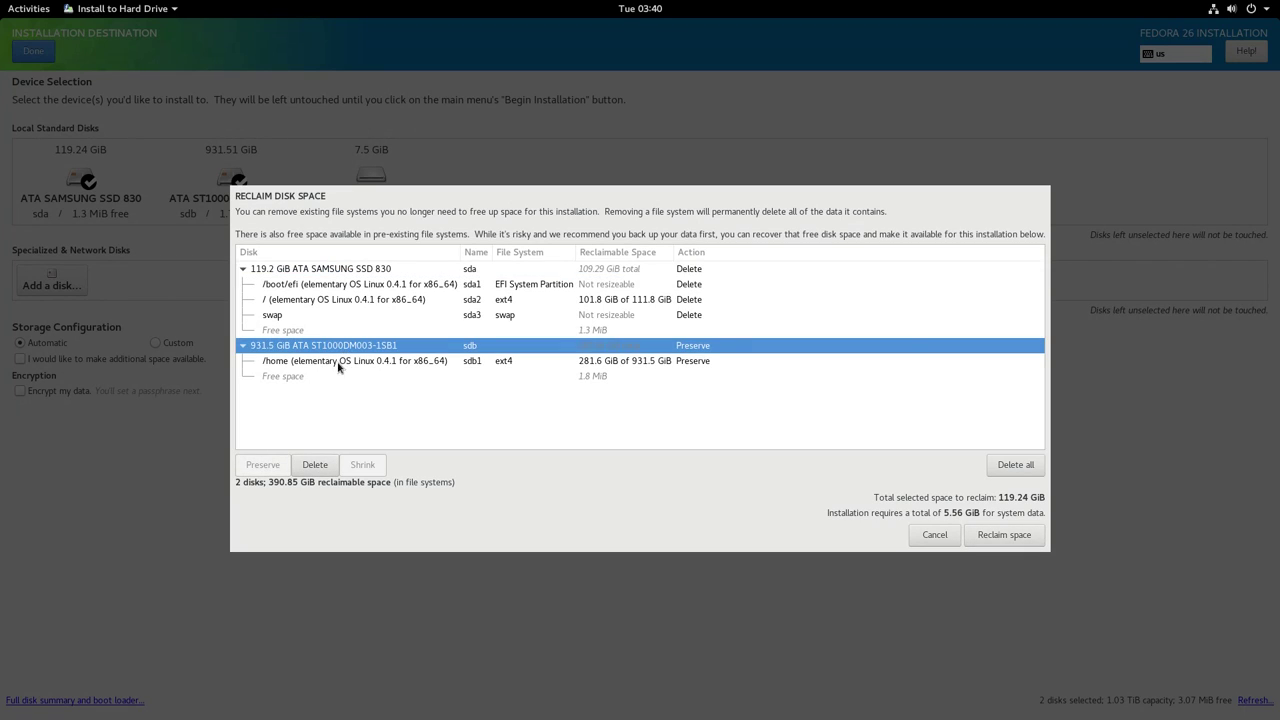
left_click(313, 469)
left_click(1004, 534)
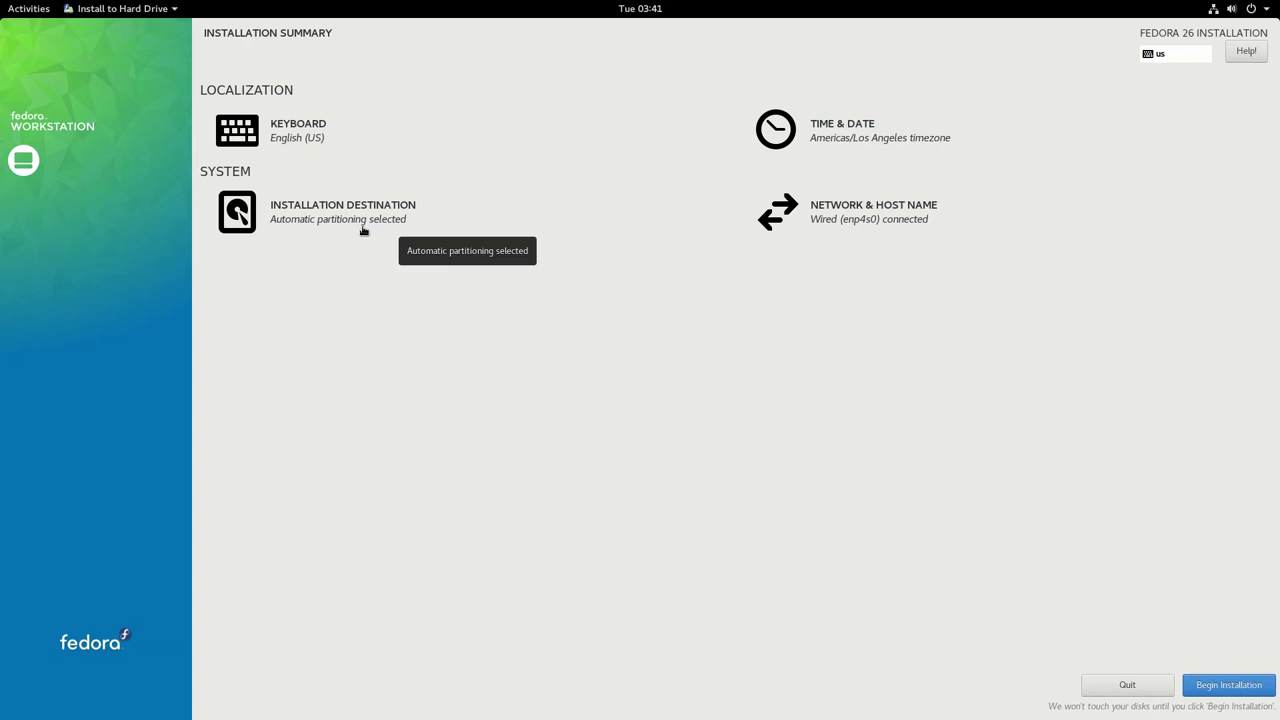
Begin the installation and enter the new user's name in the User Creation form
left_click(1222, 688)
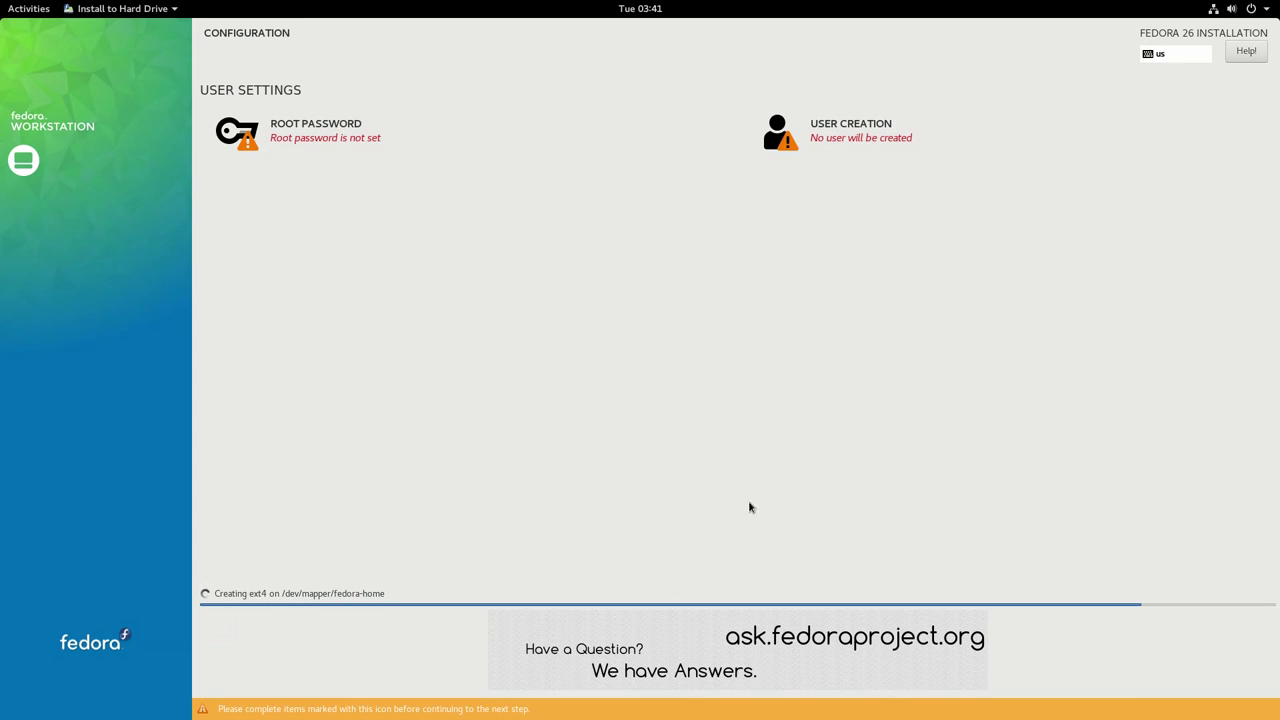
left_click(823, 145)
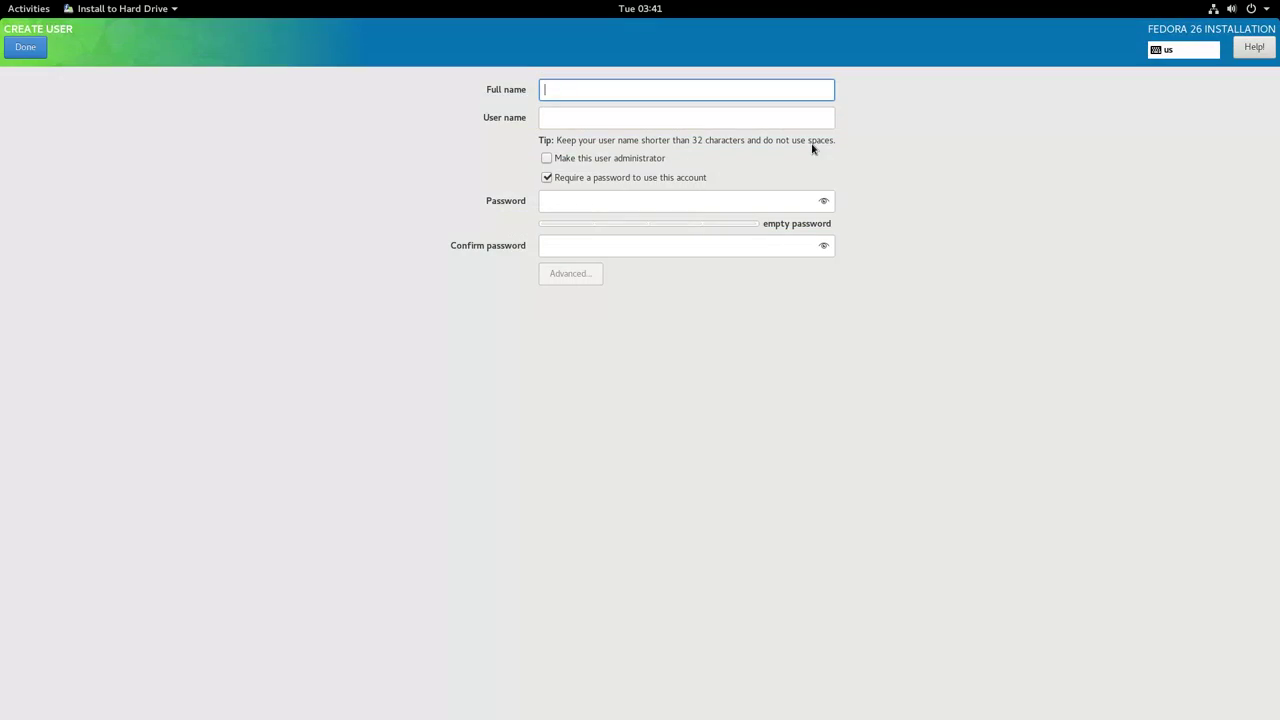
type("egee")
key("Tab")
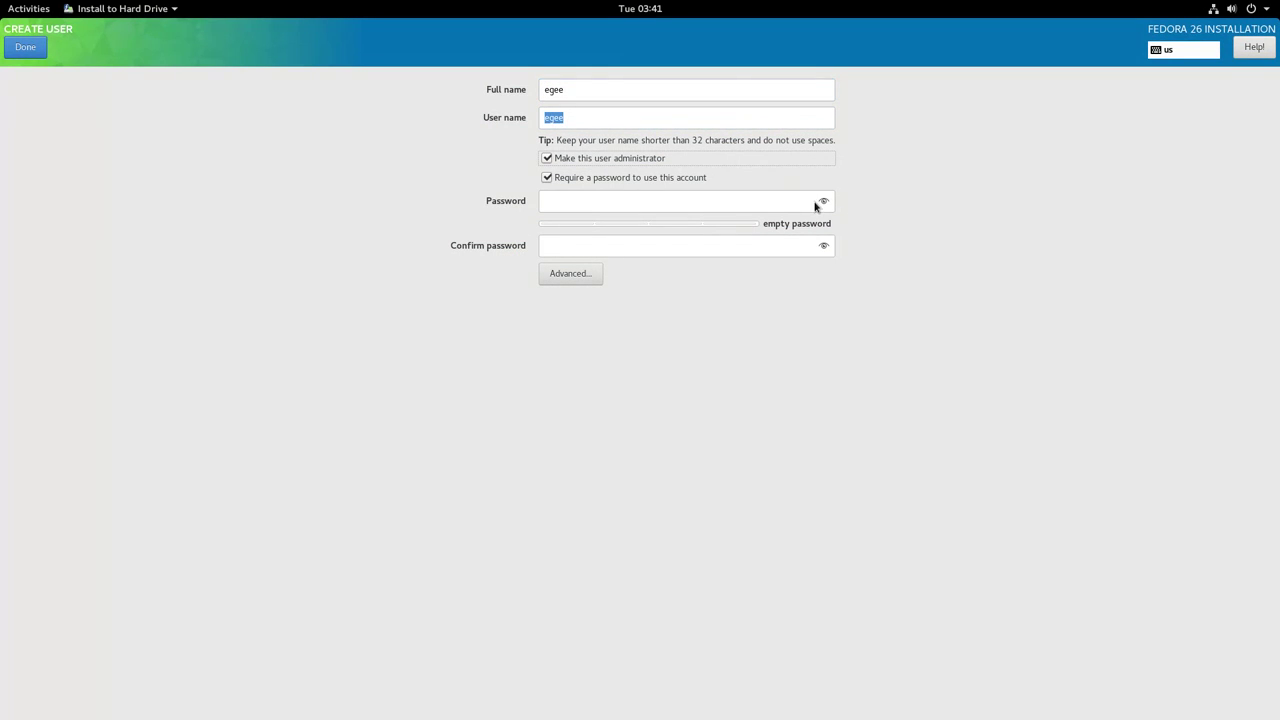
Type an initial account password and confirmation, then go back to edit the password
left_click(726, 200)
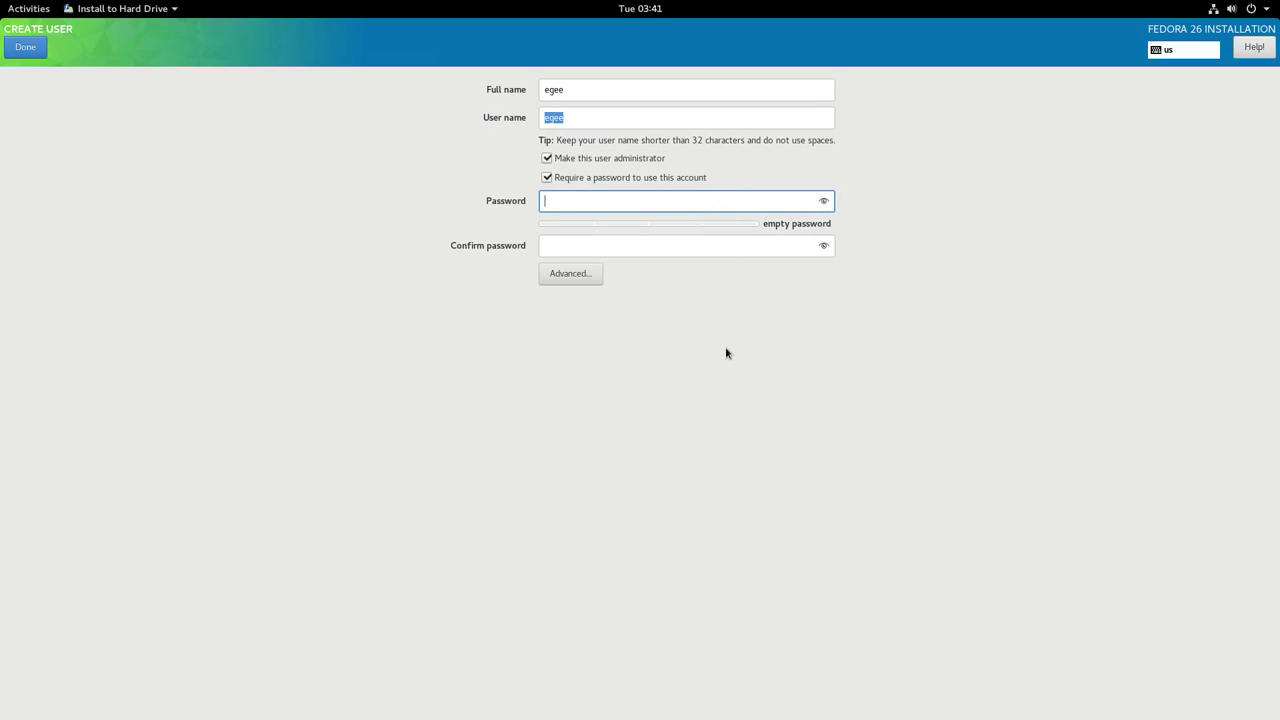
key("Tab")
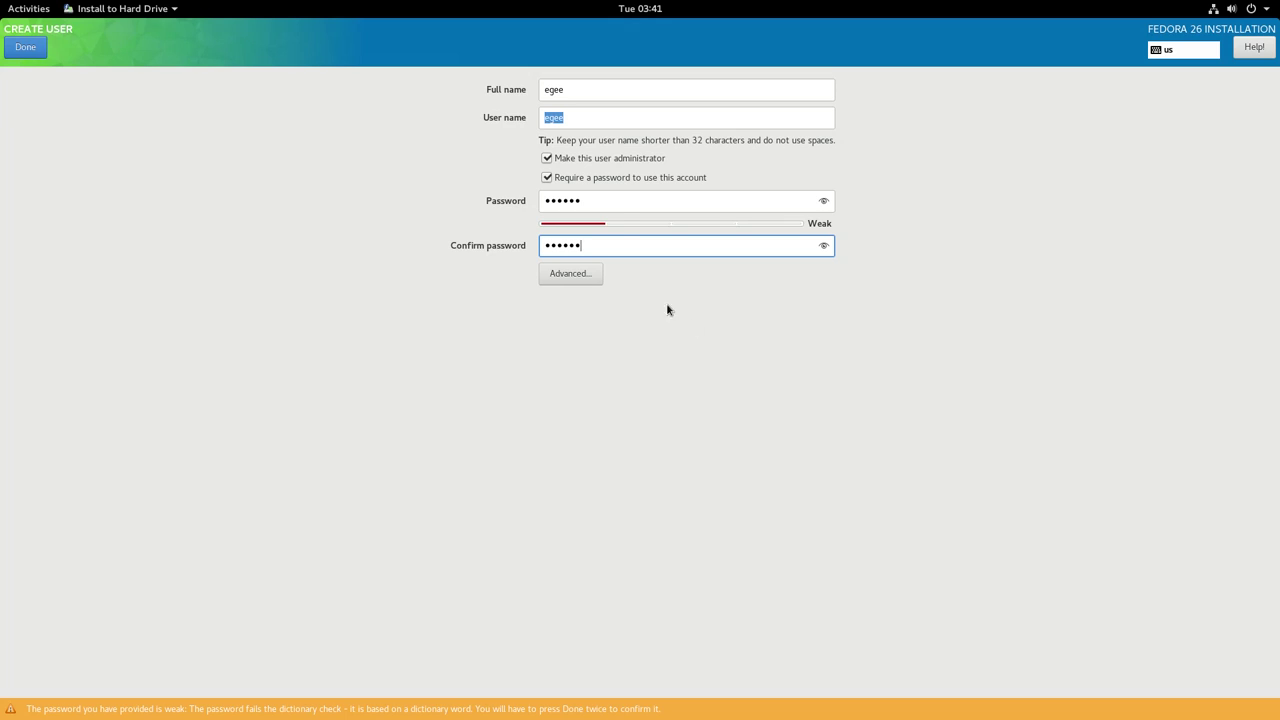
left_click(602, 200)
key("ctrl+a")
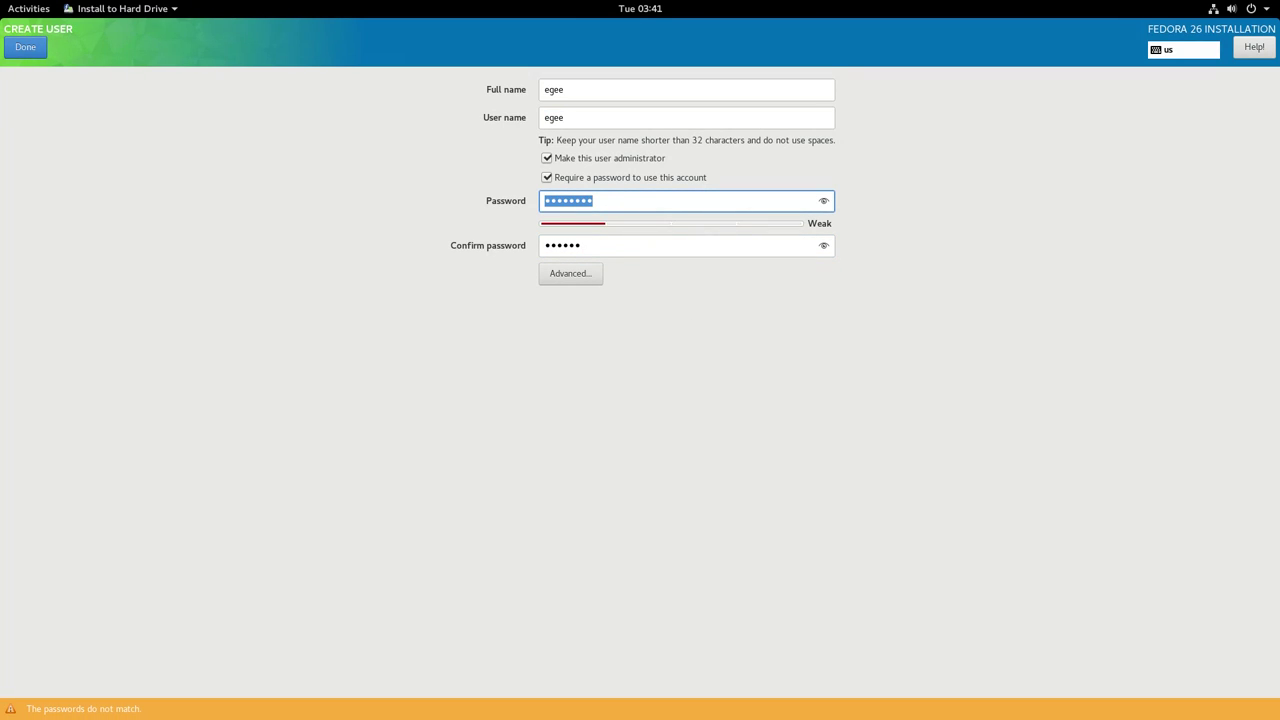
Replace the account password and its confirmation, leaving the root password unset
key("ctrl+a")
key("BackSpace")
key("Tab")
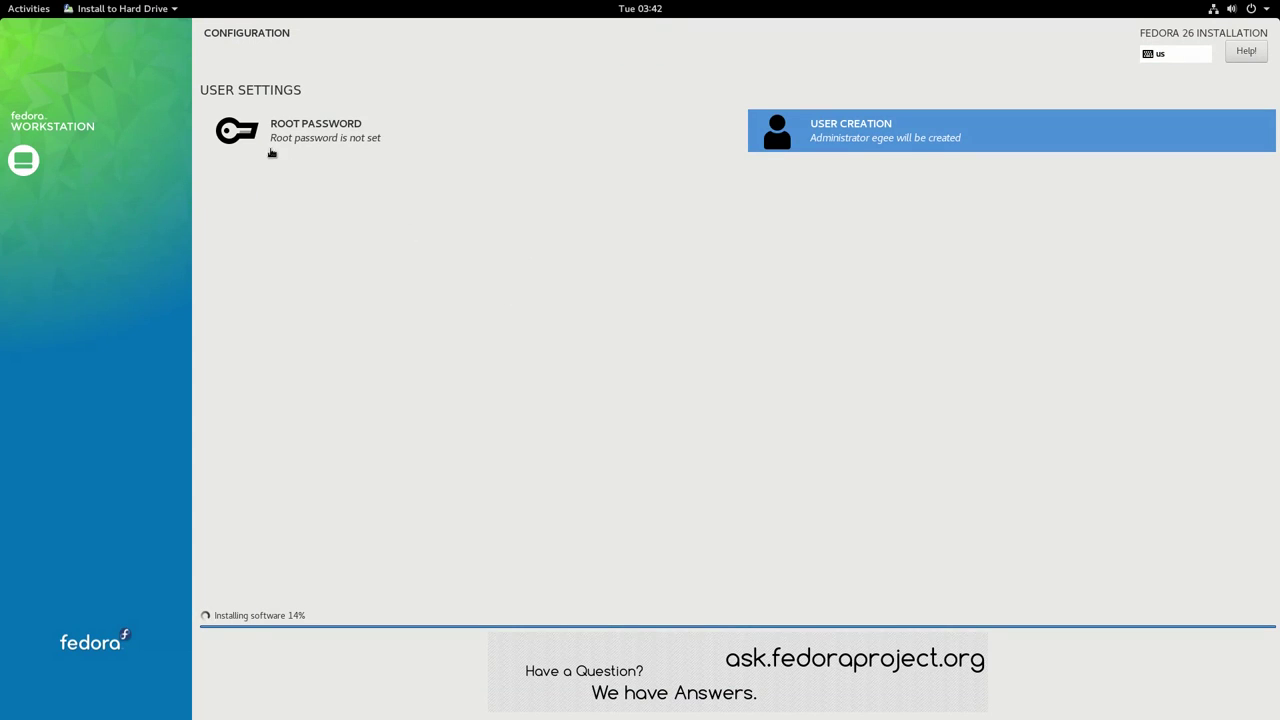
left_click(268, 140)
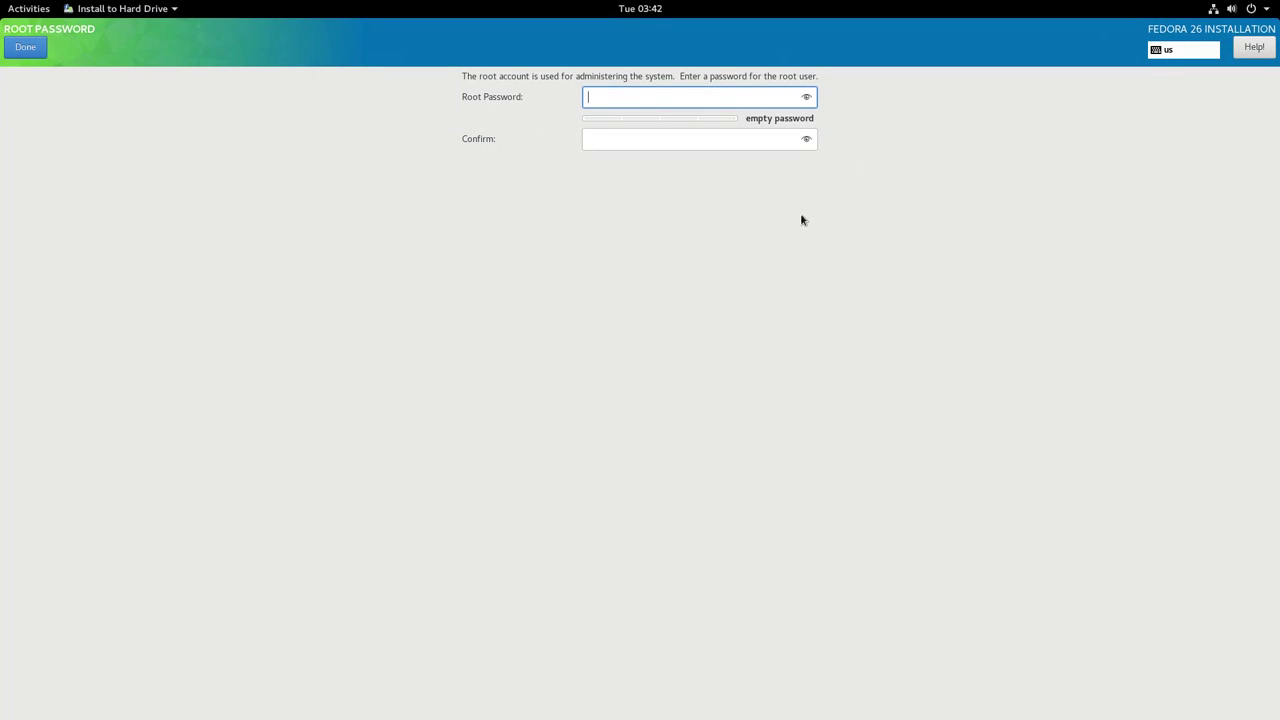
left_click(24, 46)
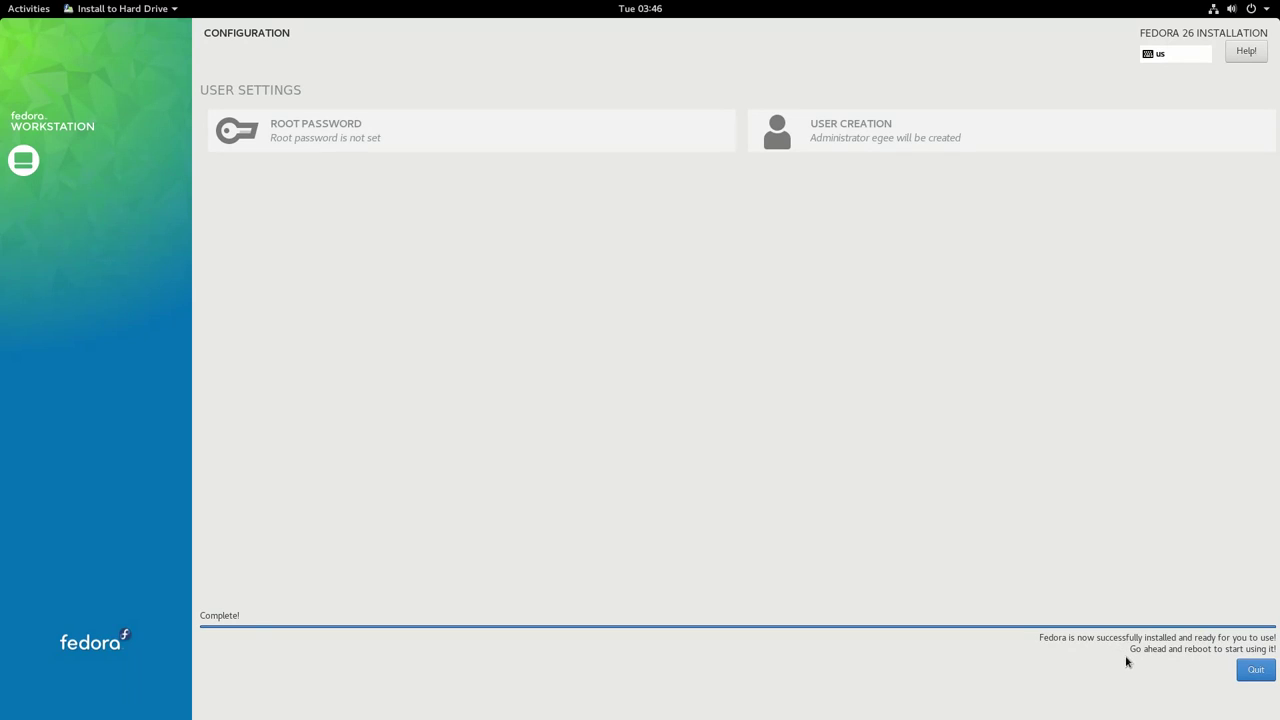
Quit the finished installer and launch Disks from an Activities search for 'disks'
left_click(1256, 669)
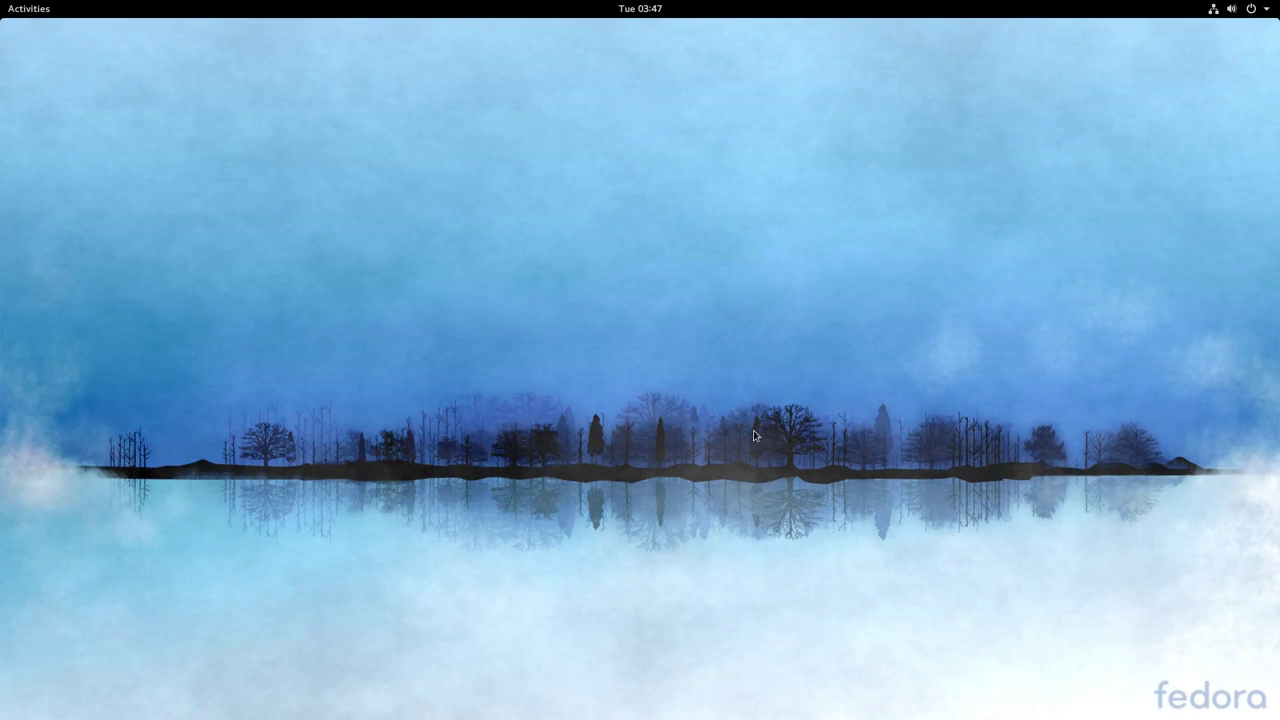
left_click(28, 9)
type("disks")
key("Return")
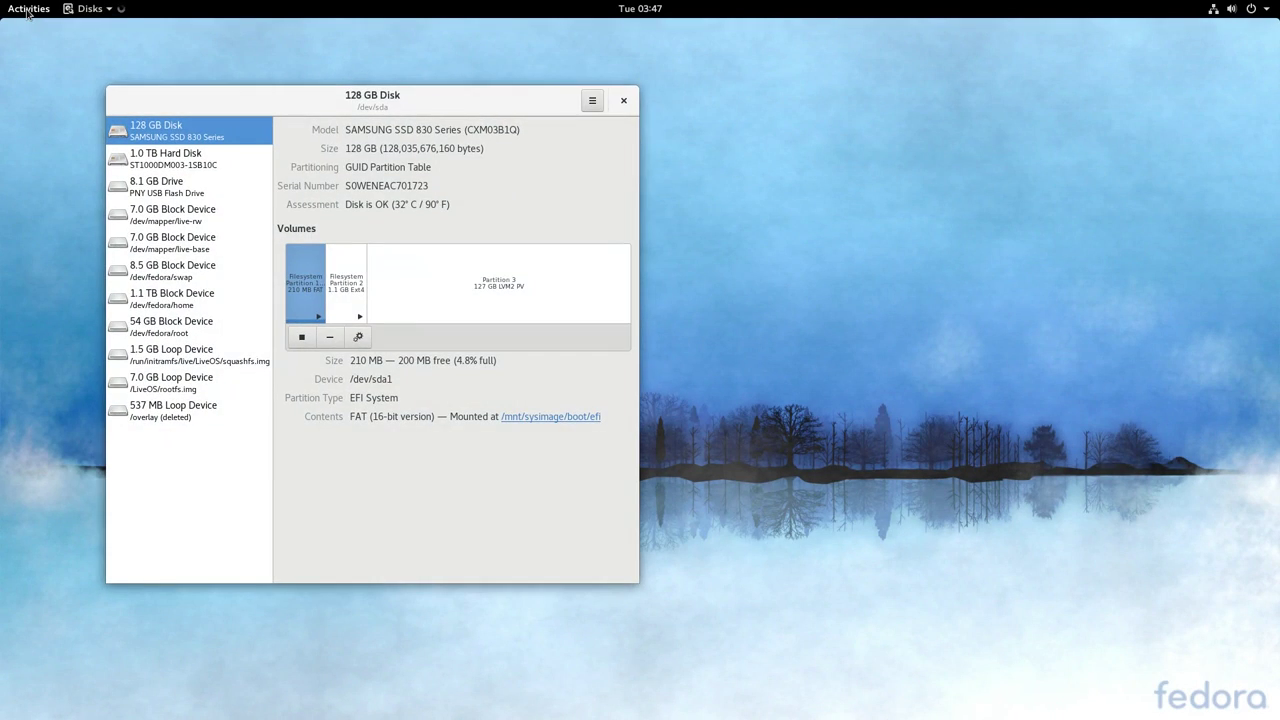
Inspect the 1.0 TB and 128 GB disks' partitions, then bring up the power-off prompt
left_click(195, 160)
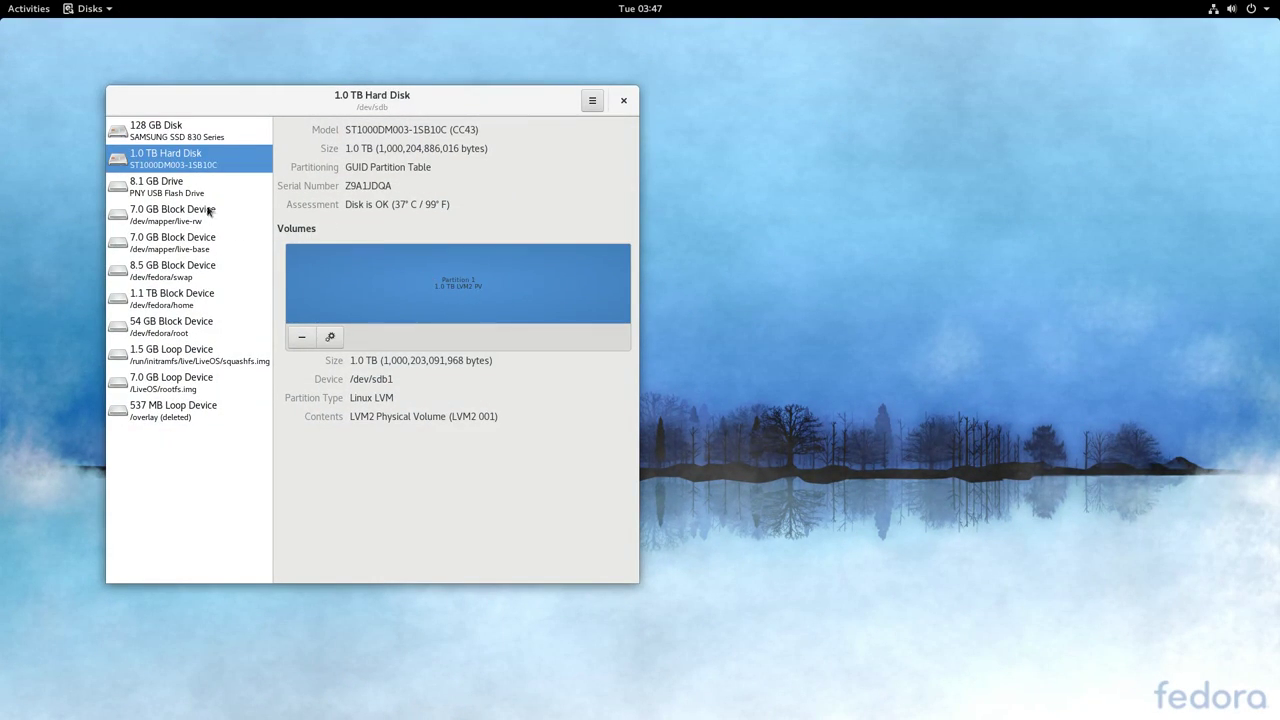
left_click(176, 130)
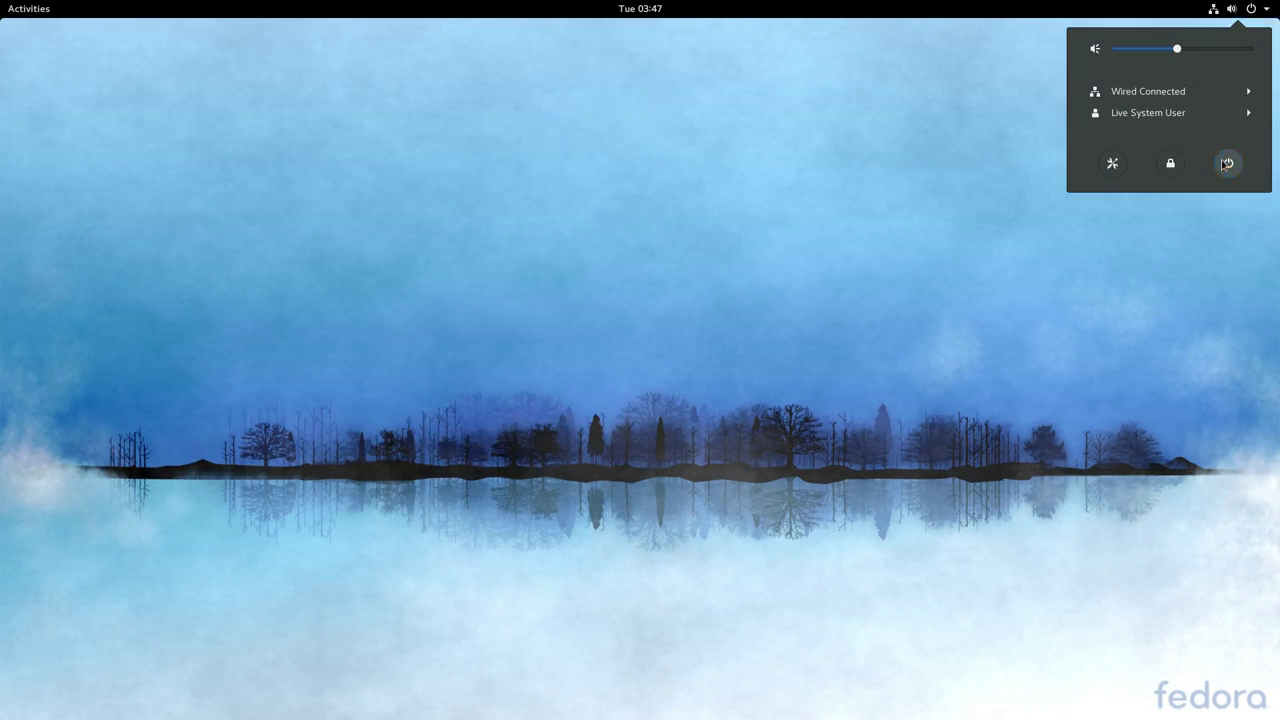
left_click(1226, 163)
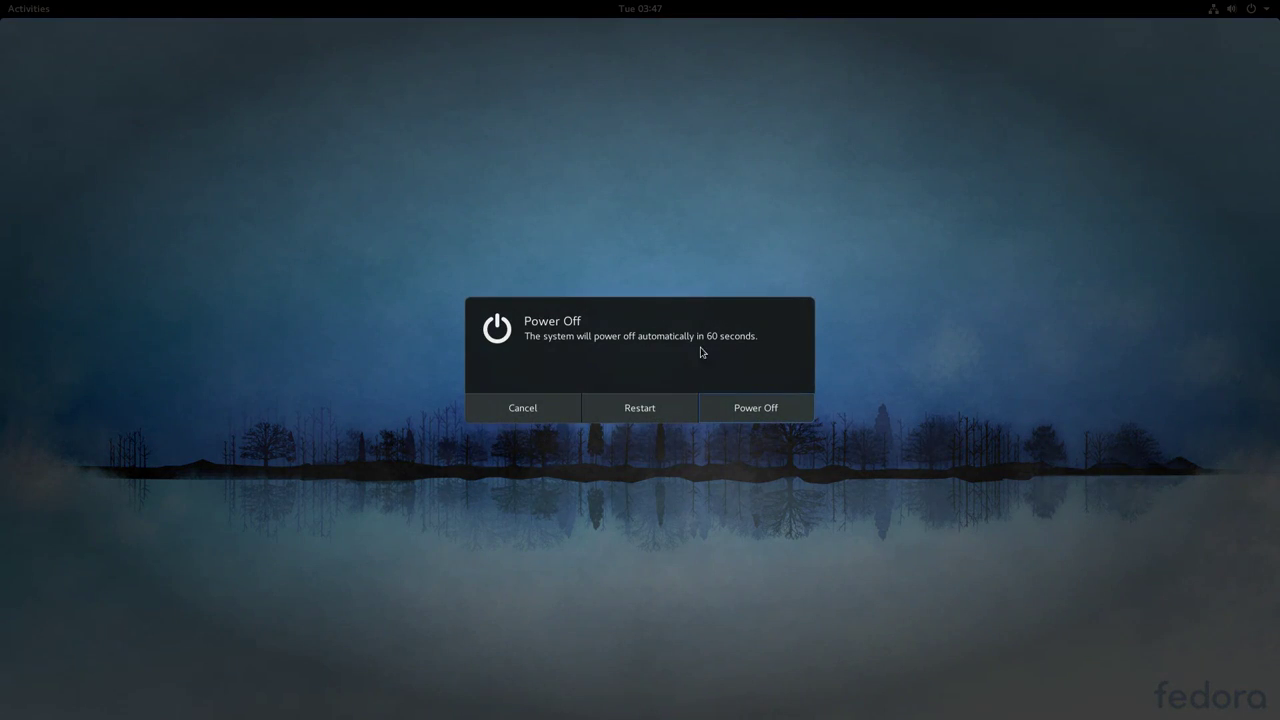
Restart into the new system and accept English language, English (US) keyboard and default privacy settings
left_click(644, 410)
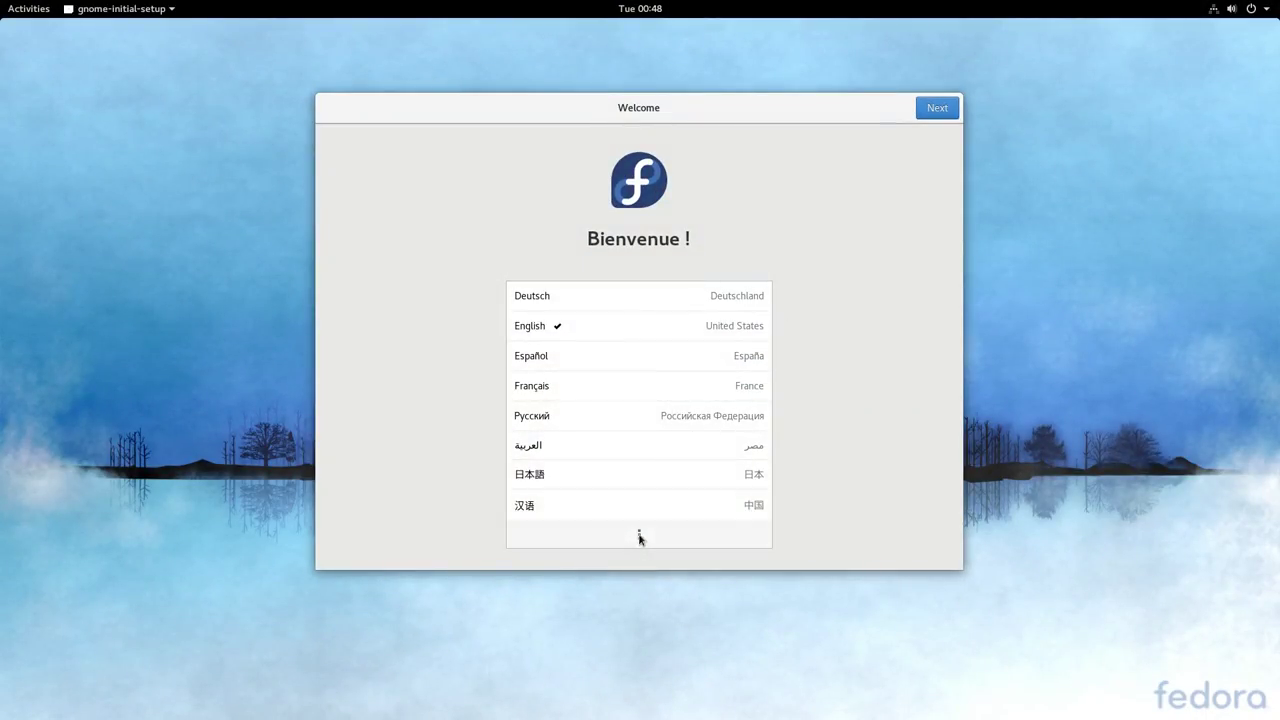
left_click(937, 110)
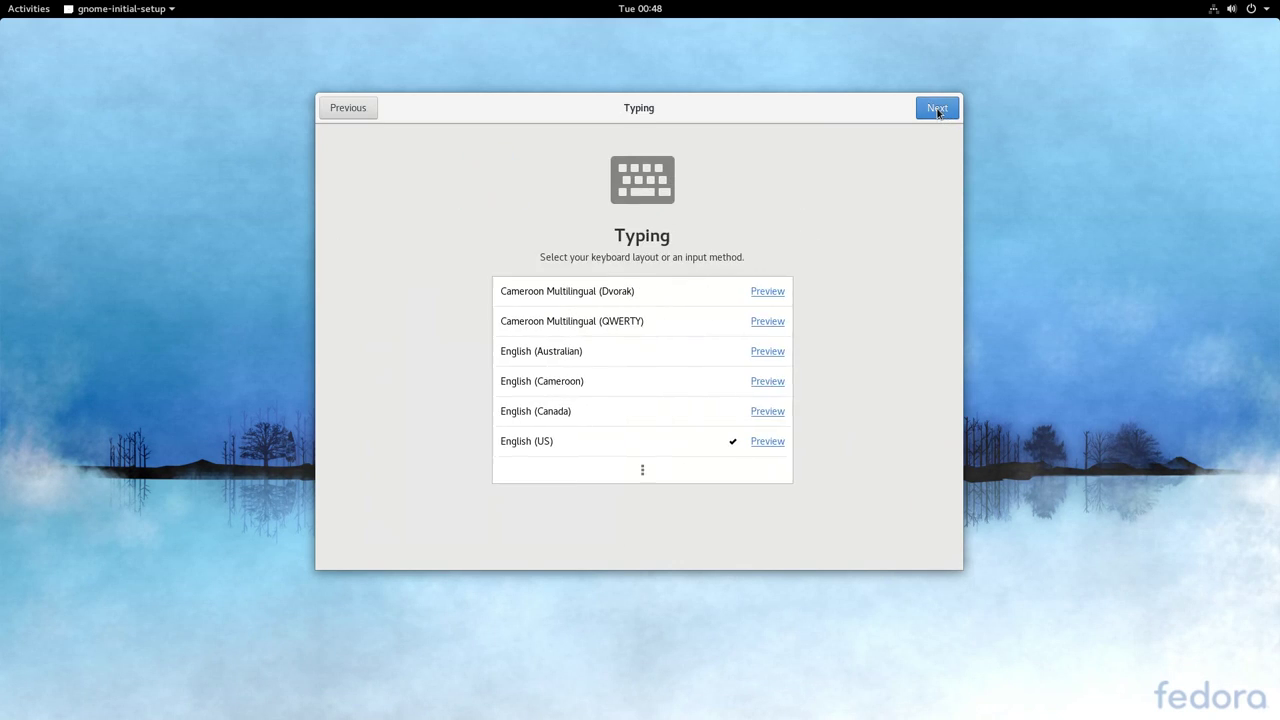
left_click(937, 110)
left_click(935, 108)
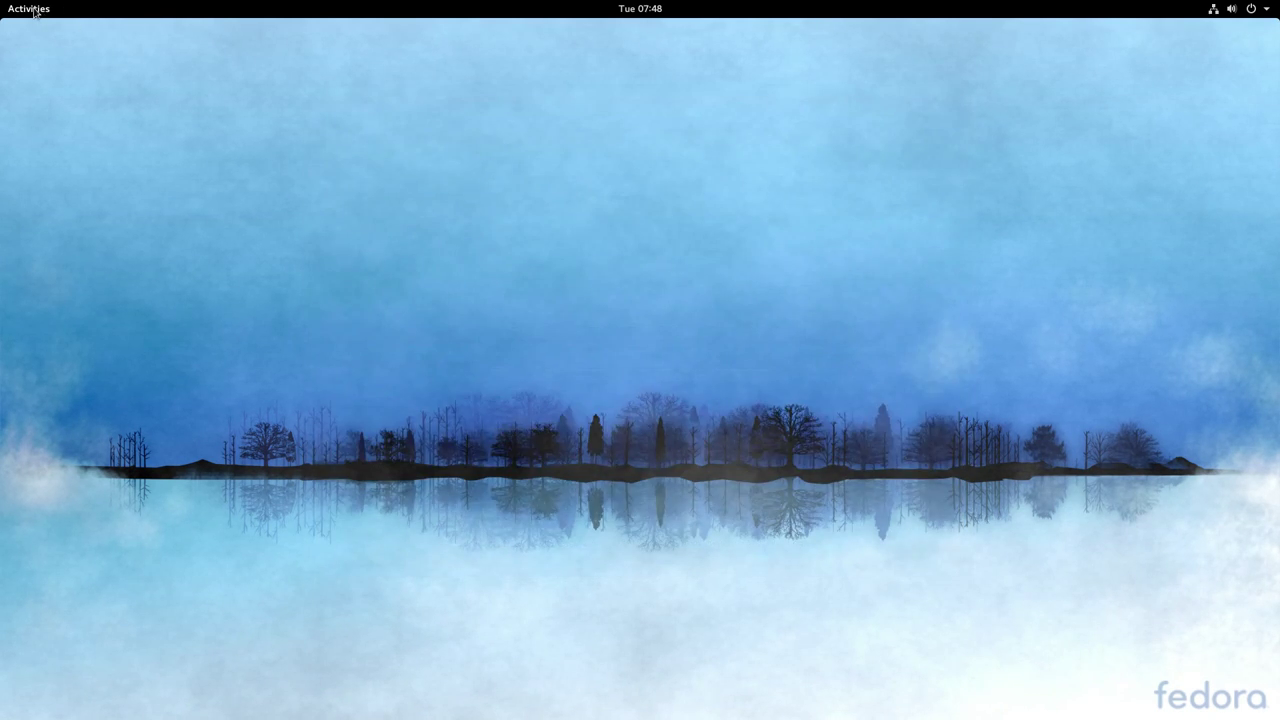
Confirm the dnf system upgrade in Terminal, then type the install command for nodejs, ruby-devel, audacity and others
left_click(36, 14)
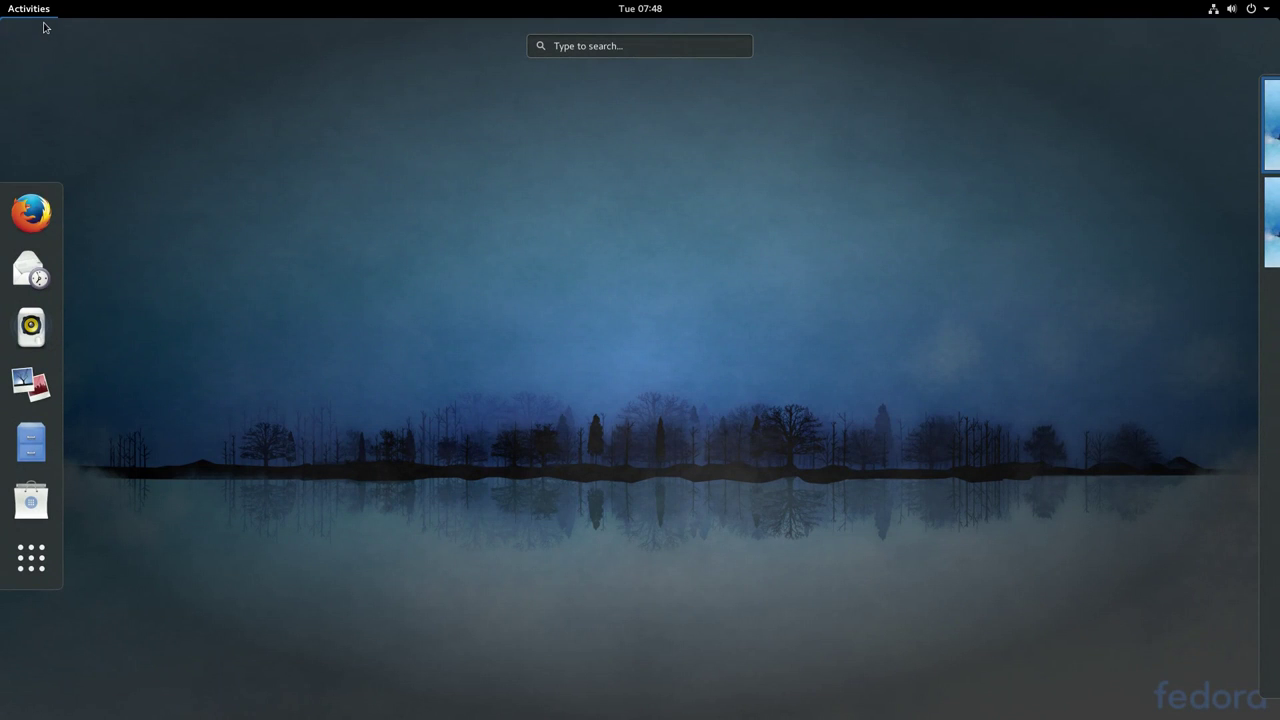
type("term")
key("Return")
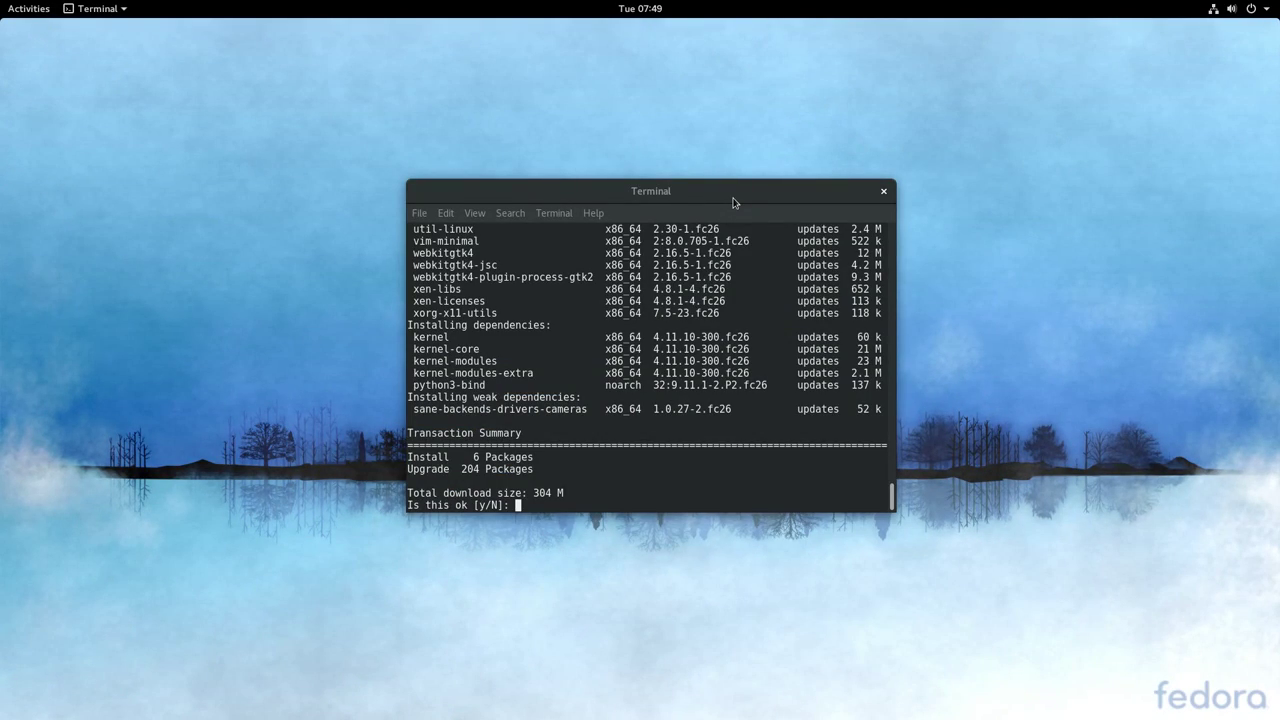
type("y")
key("Return")
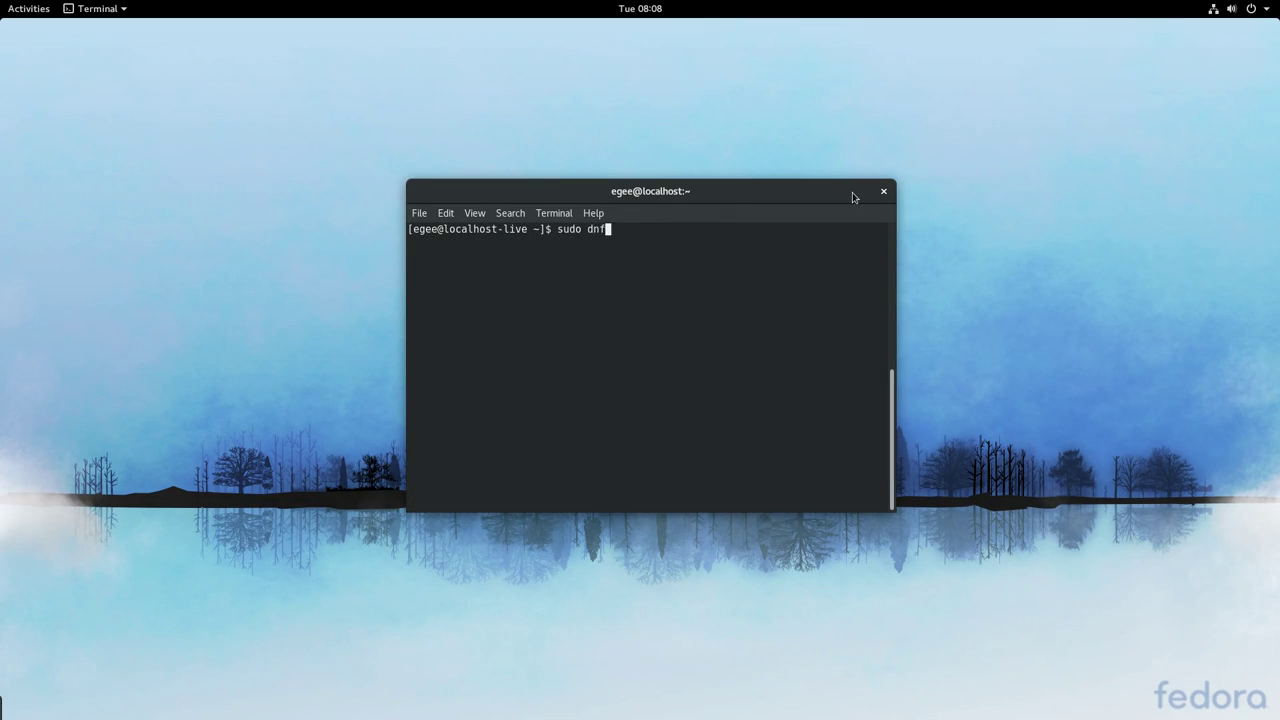
type("install nodejs ruby-devel")
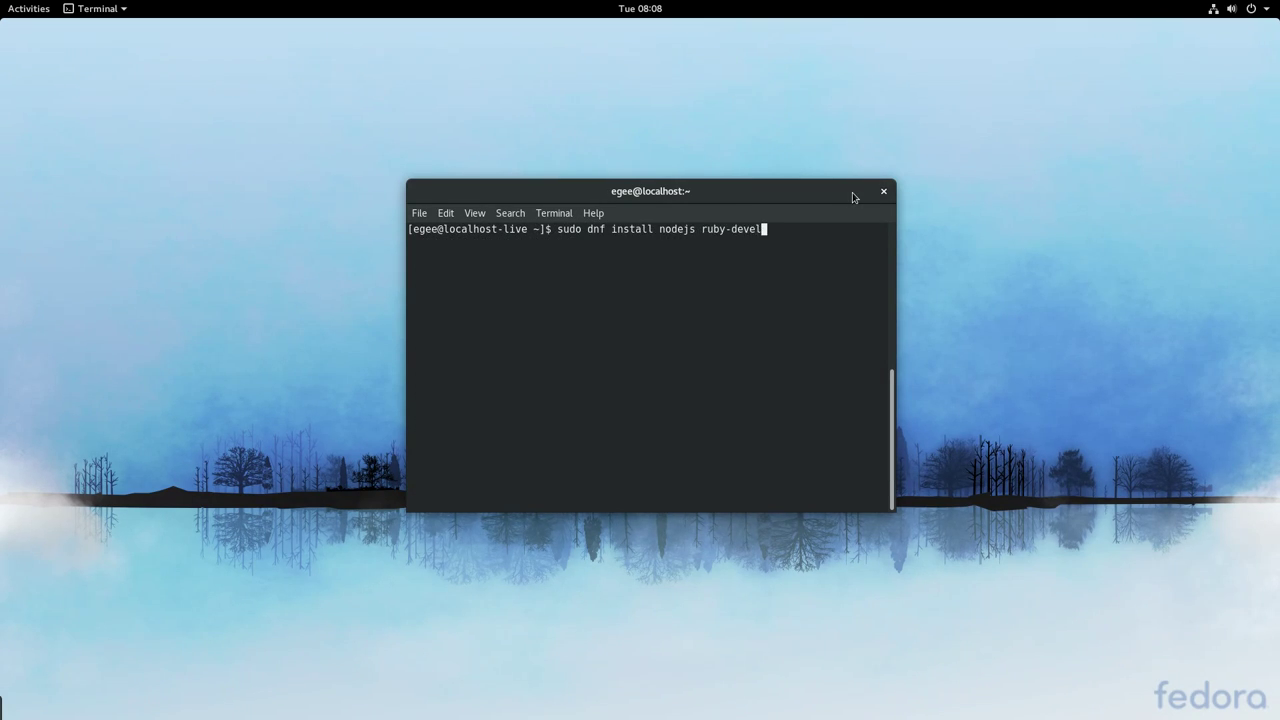
type(" audacity gnome-tweak-tool gno")
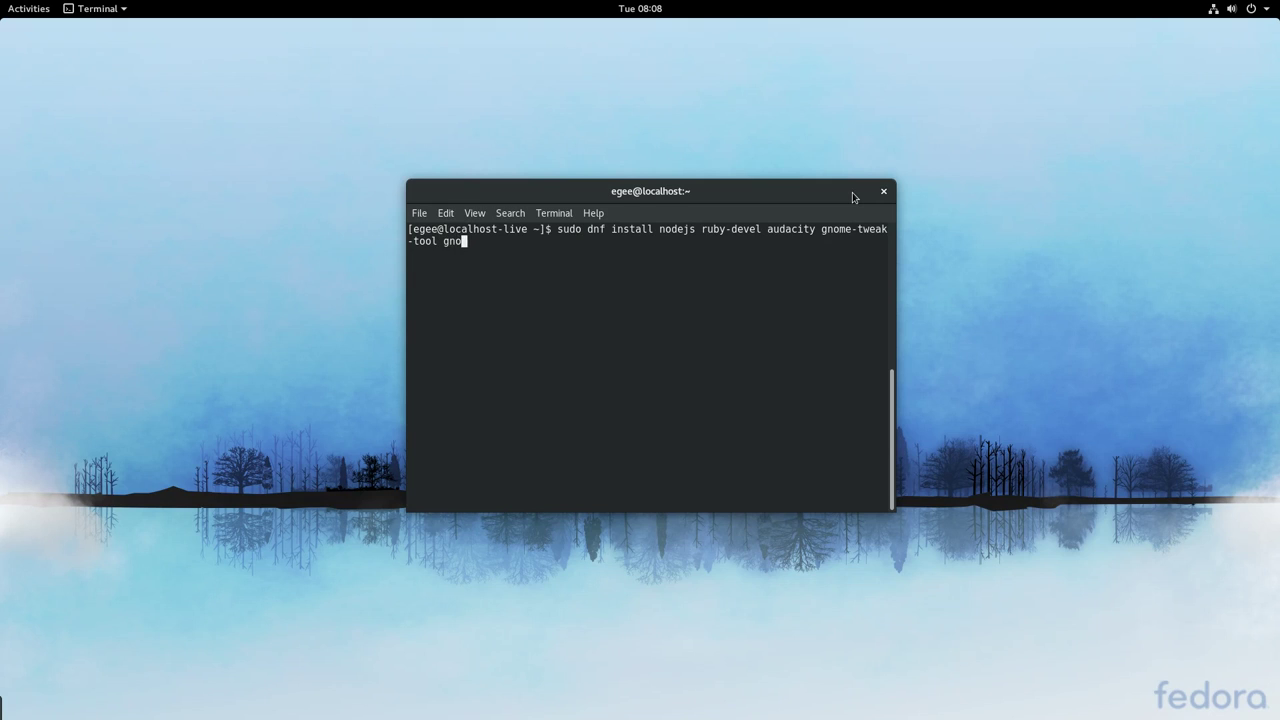
type("me-builder gimp")
Install nodejs, ruby-devel, audacity, gnome-tweak-tool, gnome-builder and gimp, confirming the 101-package transaction
key("Return")
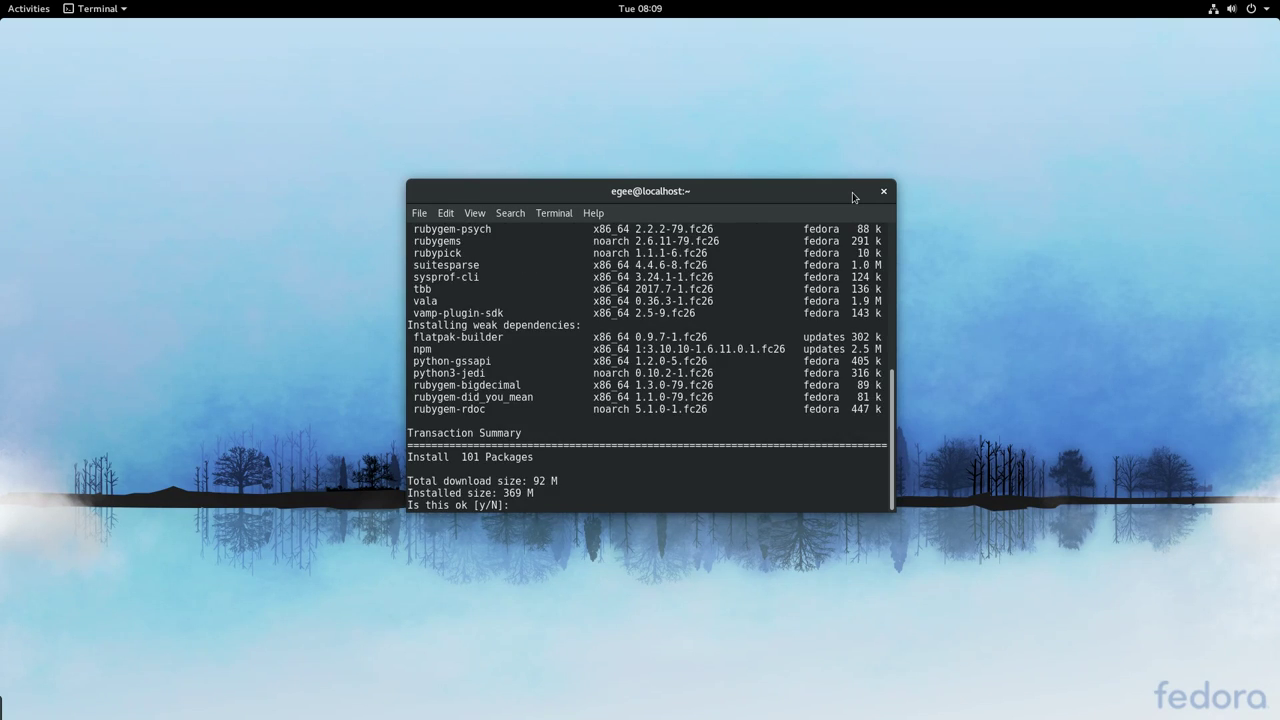
type("y")
key("Return")
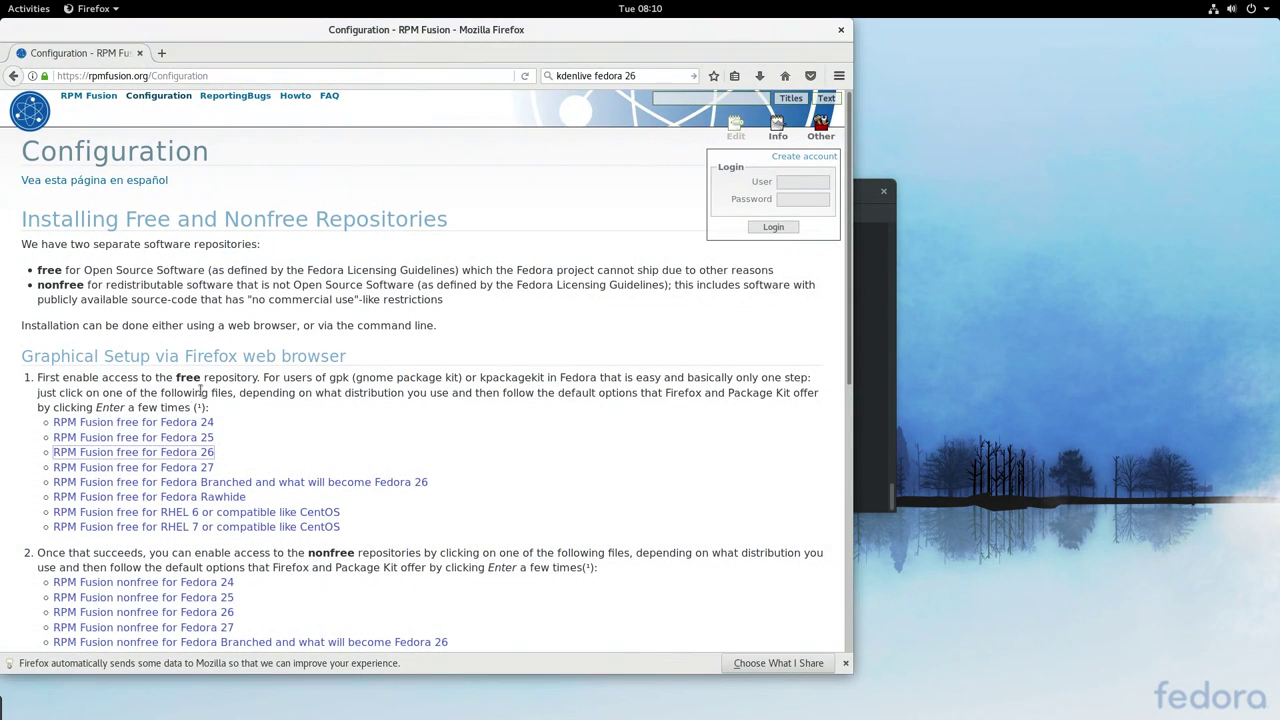
Install the RPM Fusion Free Fedora 26 release package via GNOME Software, then open the nonfree package
left_click(192, 452)
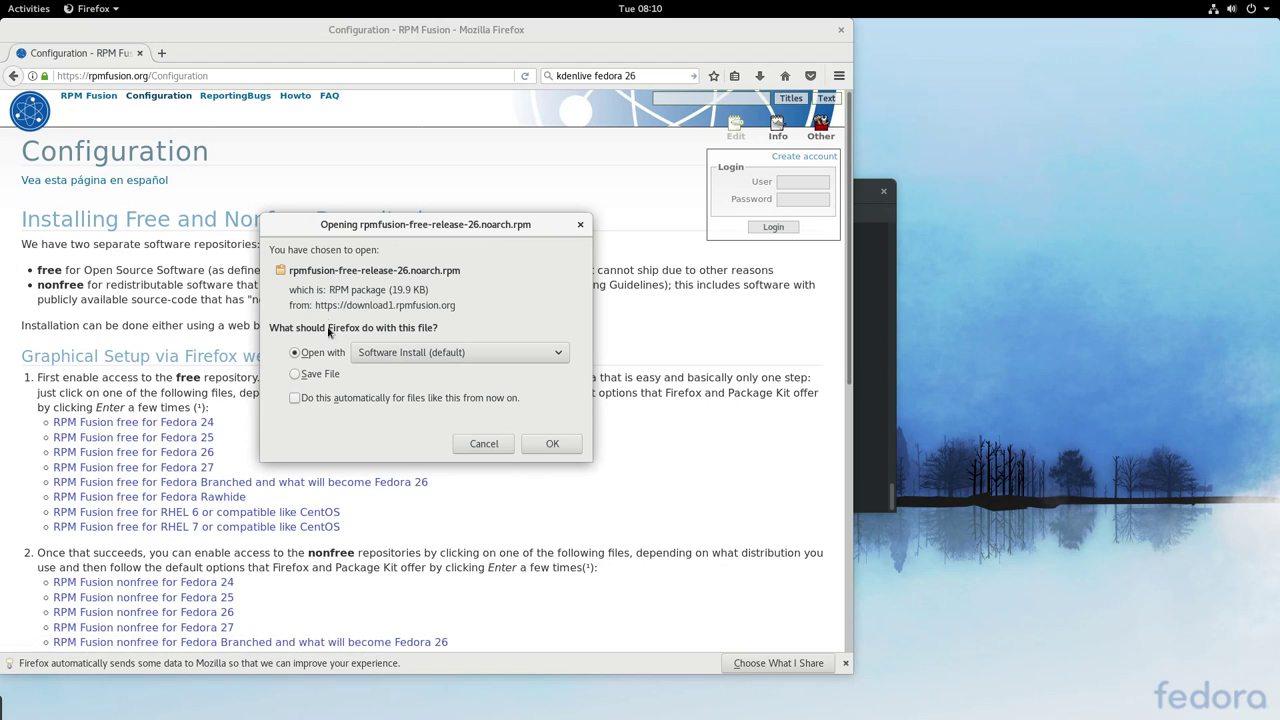
left_click(552, 445)
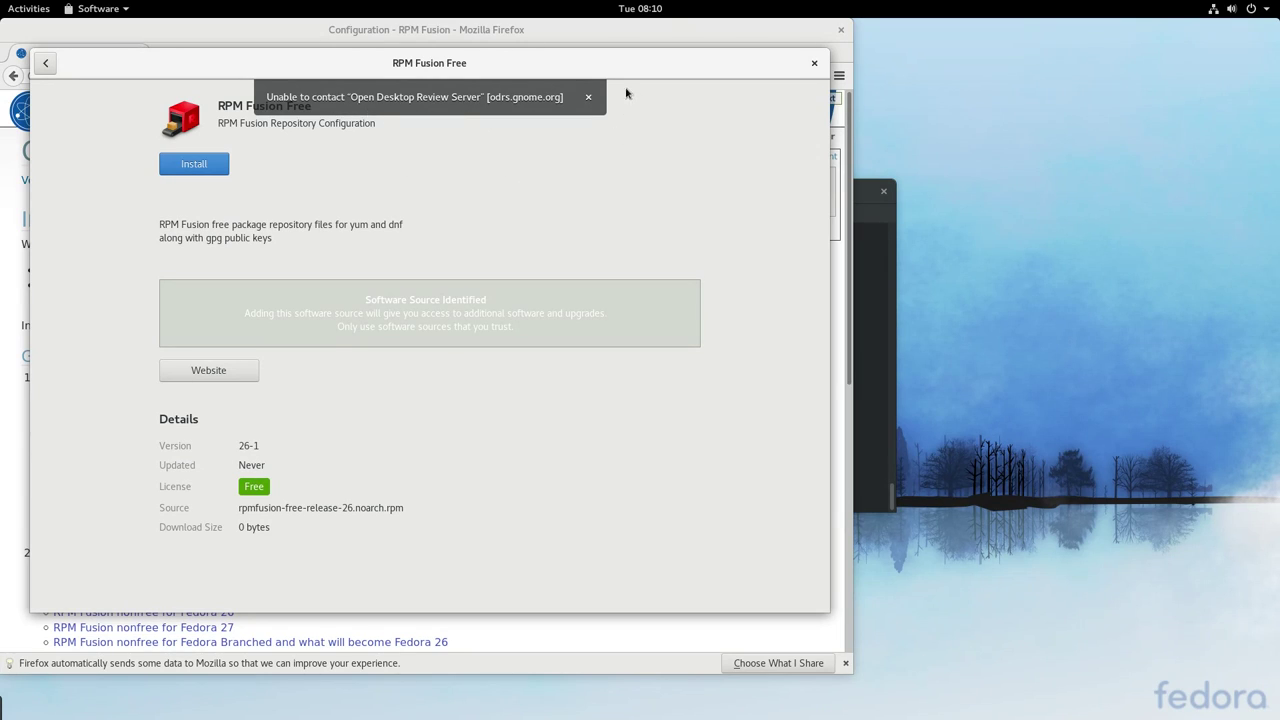
left_click(588, 97)
left_click(197, 165)
key("Return")
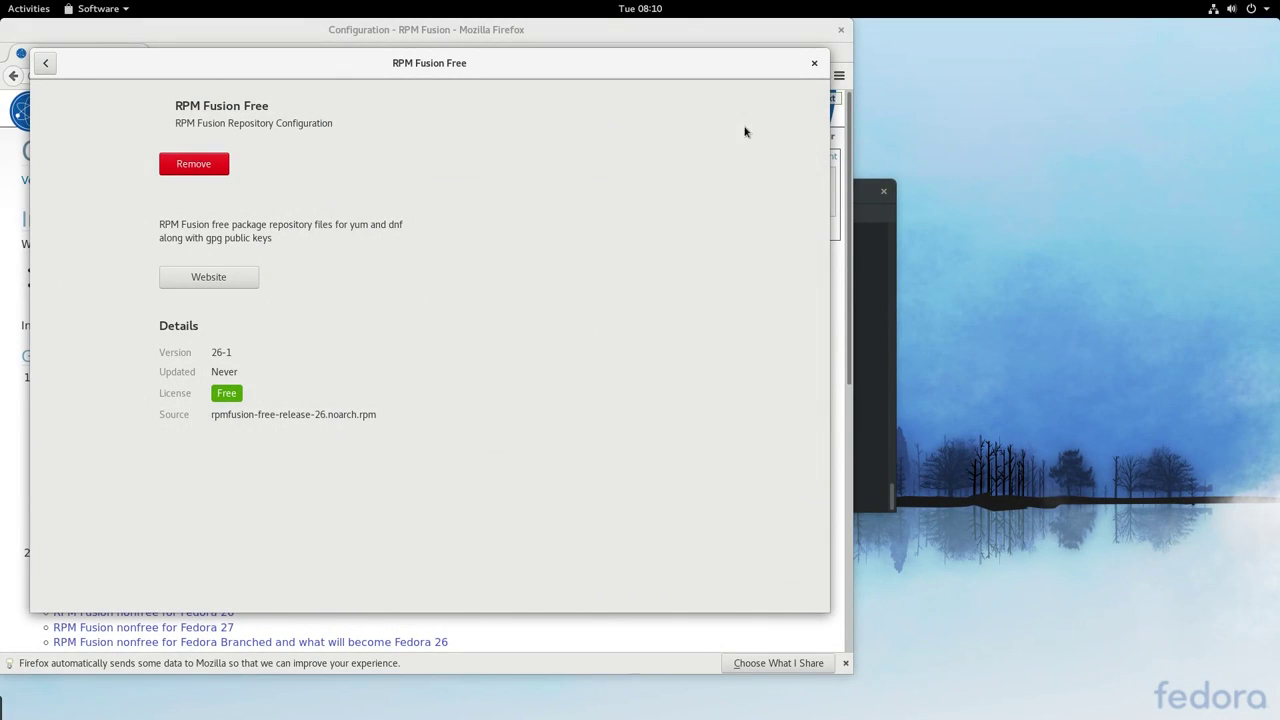
left_click(814, 63)
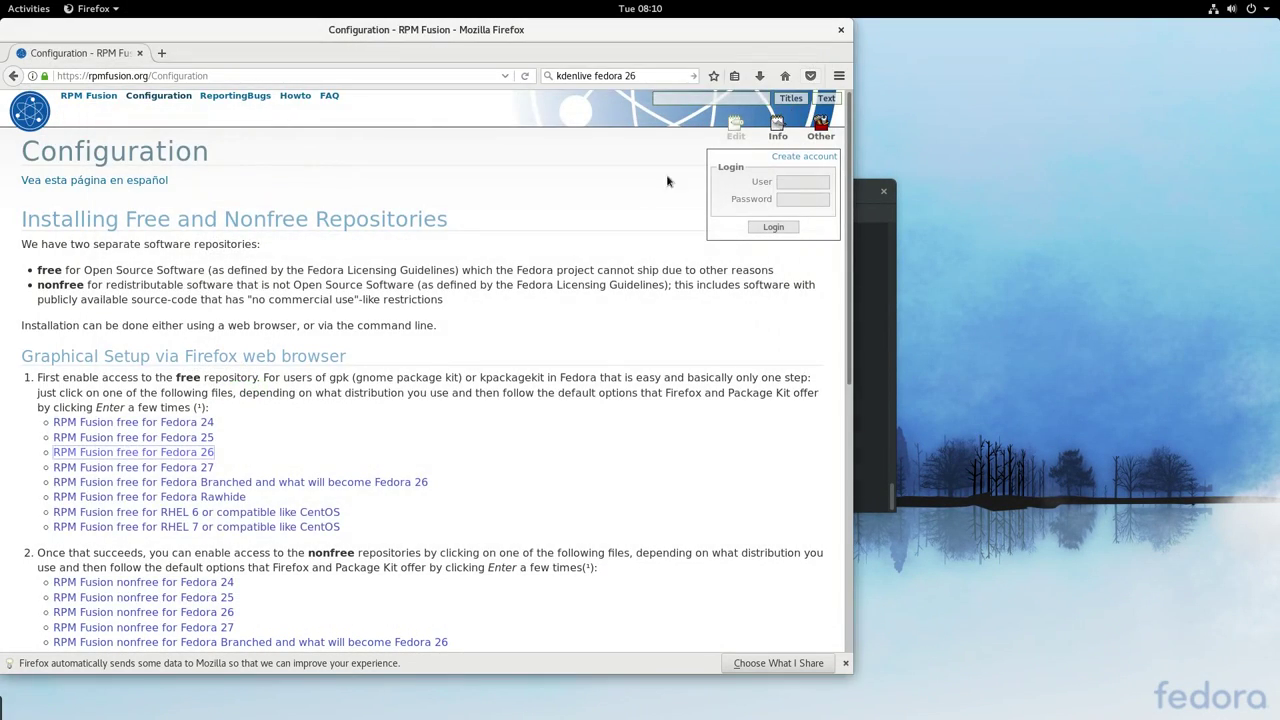
left_click(230, 613)
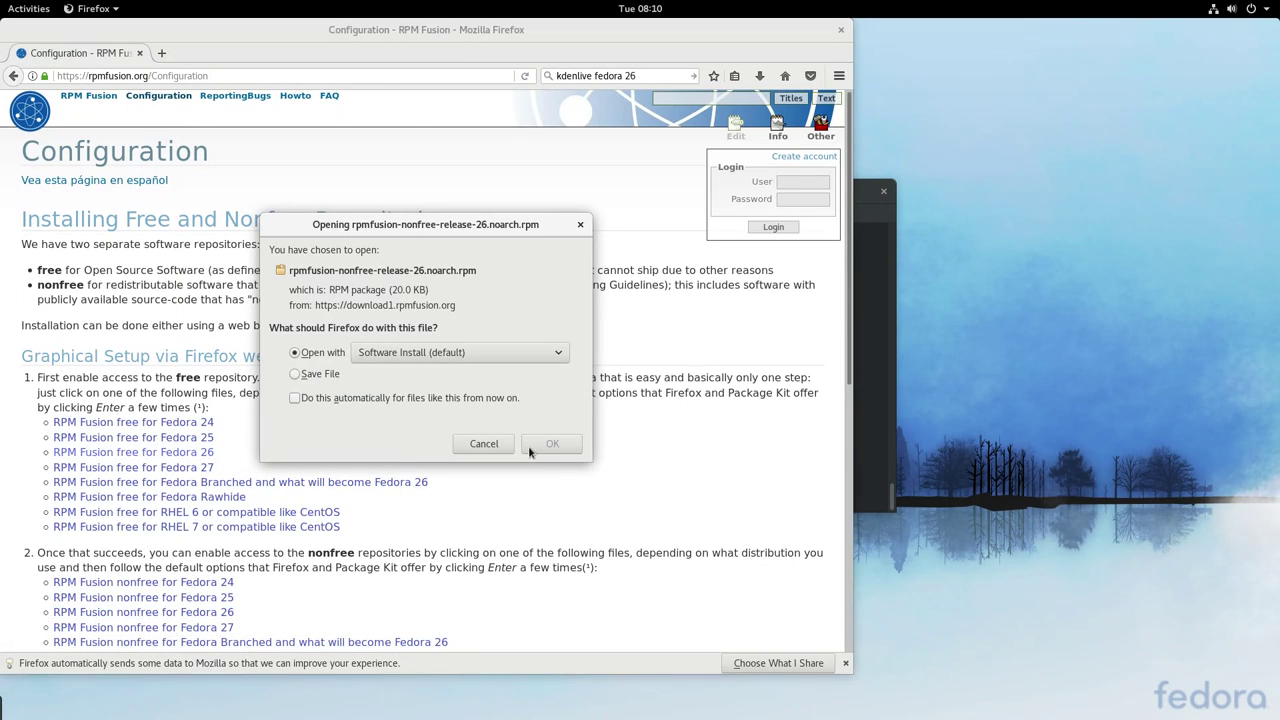
left_click(552, 444)
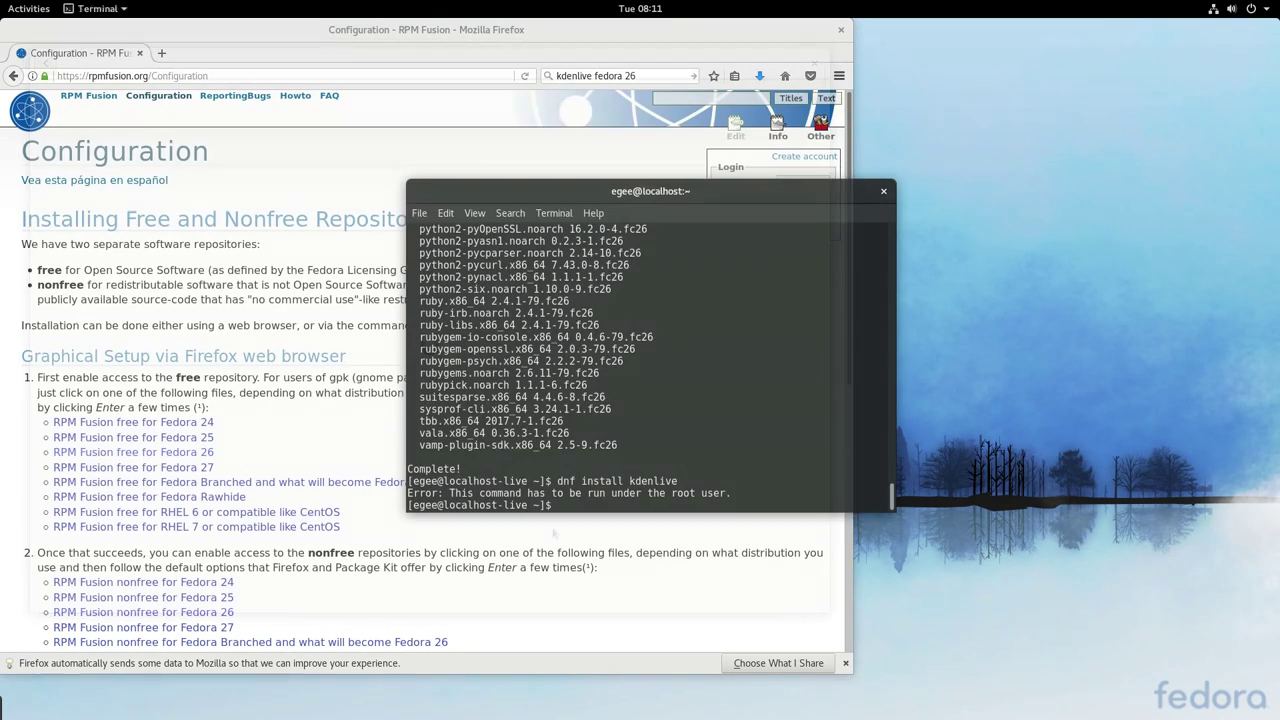
Try 'sudo dnf install kdenlive' and decline the large transaction with n
type("sudo dnf install kdenliv")
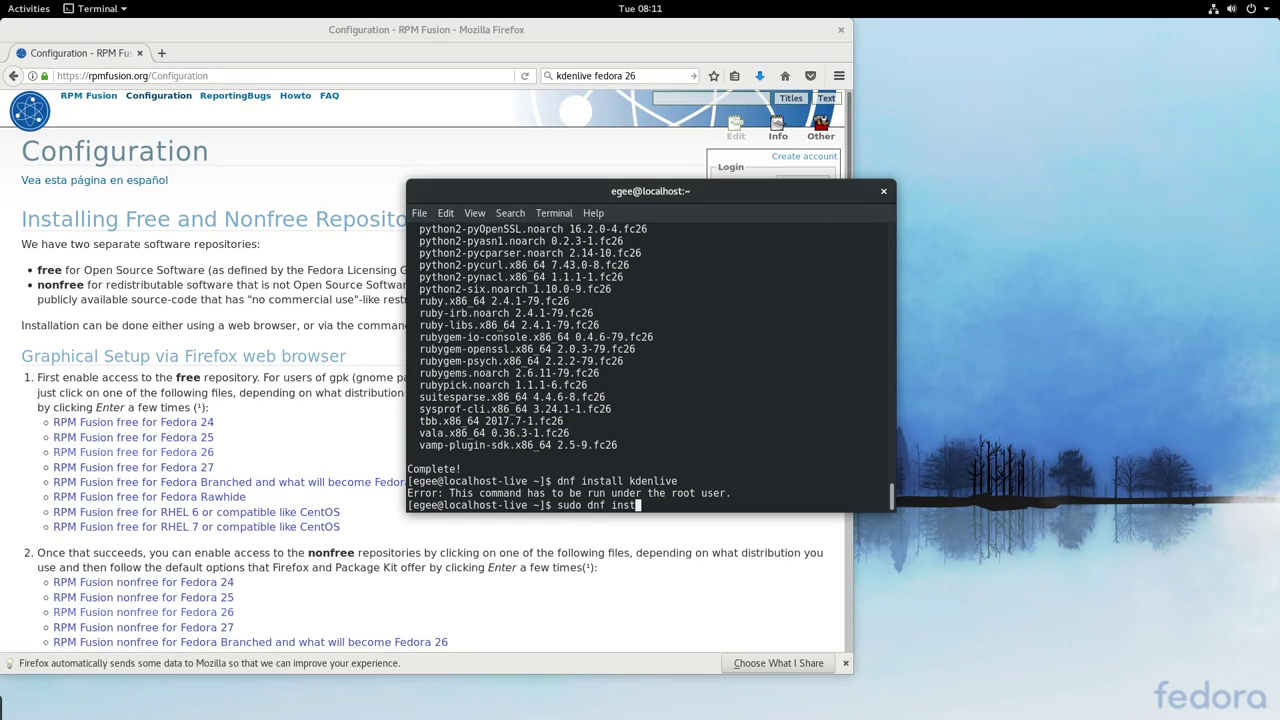
type("e")
key("Return")
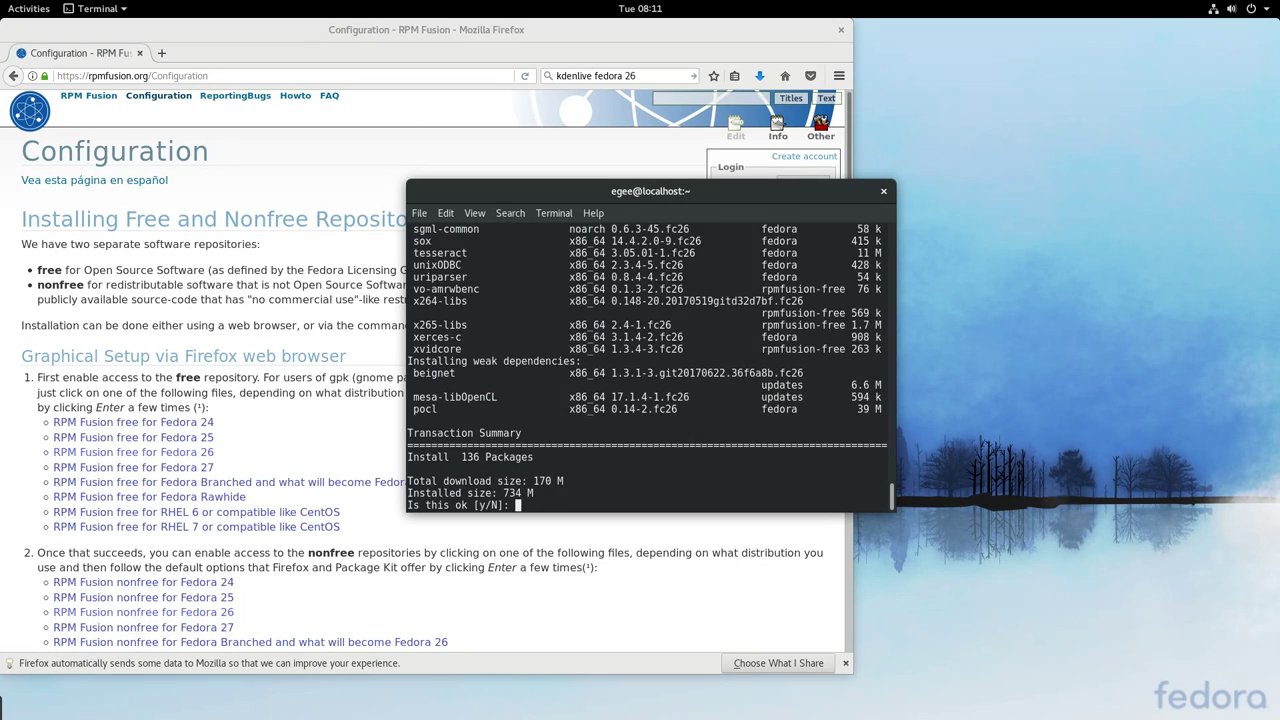
type("n")
key("Return")
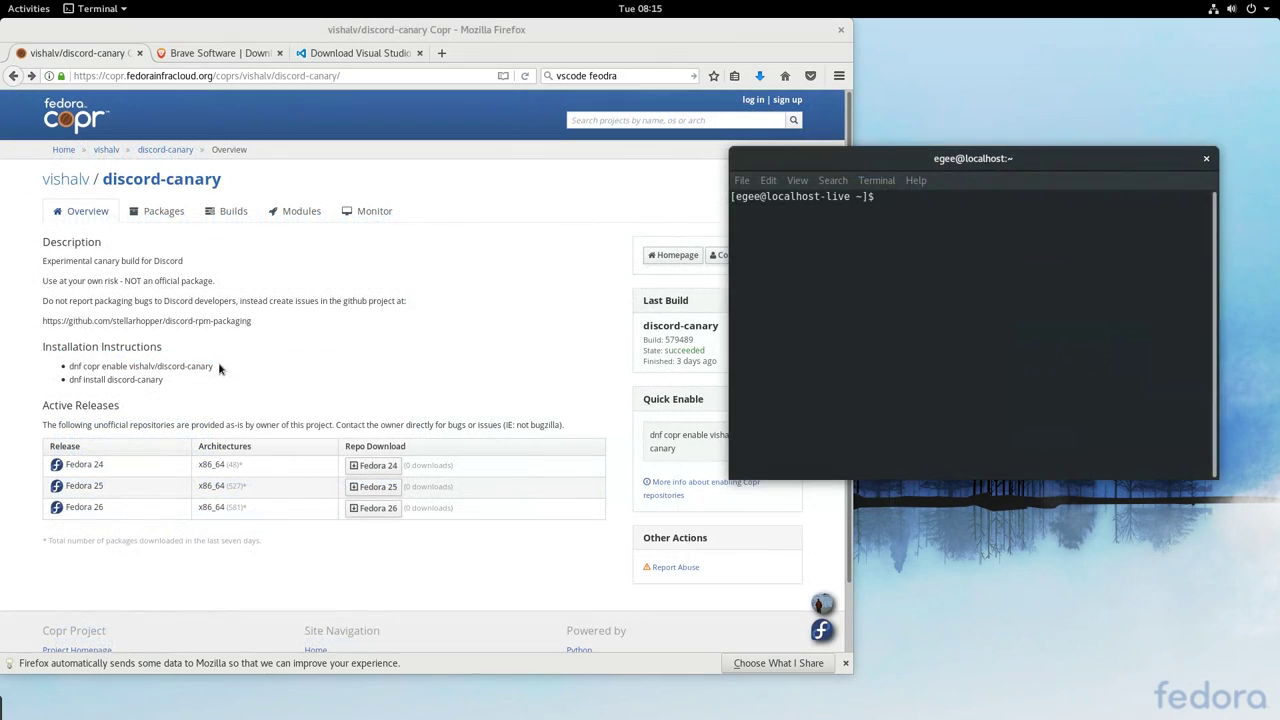
Copy the discord-canary 'dnf copr enable' command from the Copr page and run it with sudo
left_click_drag(213, 366, 68, 370)
key("ctrl+c")
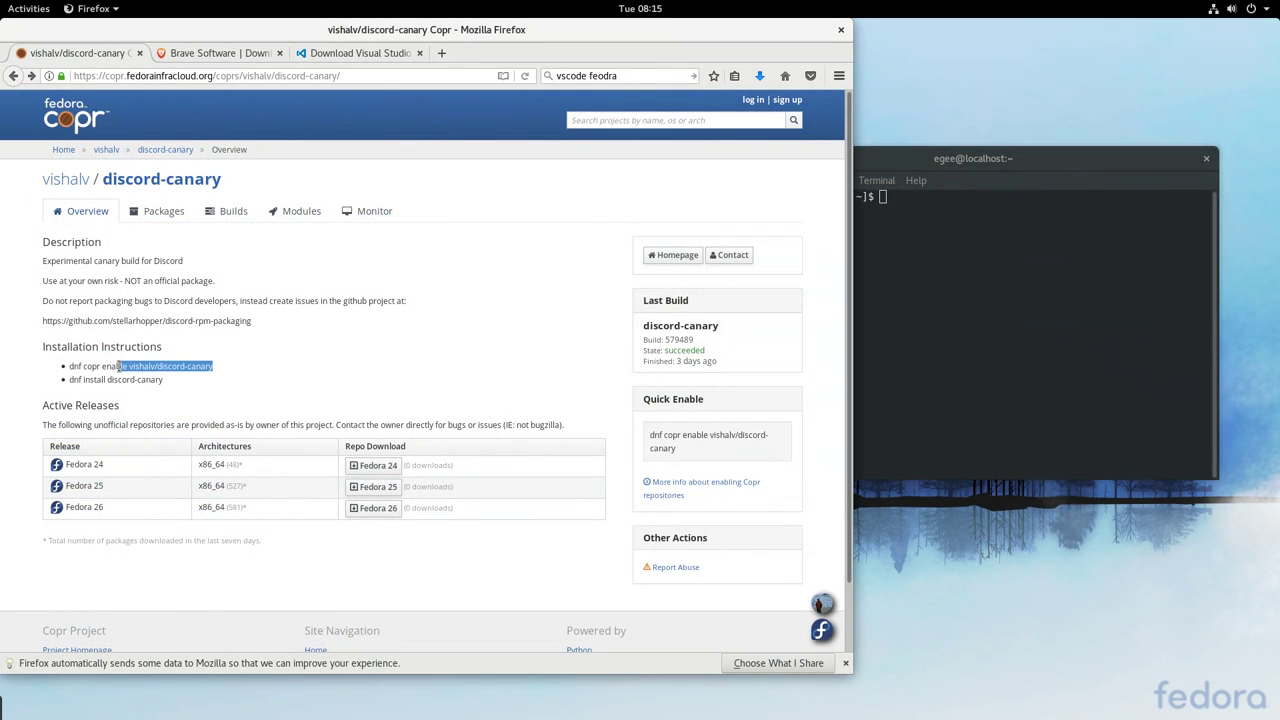
key("alt+Tab")
key("ctrl+shift+v")
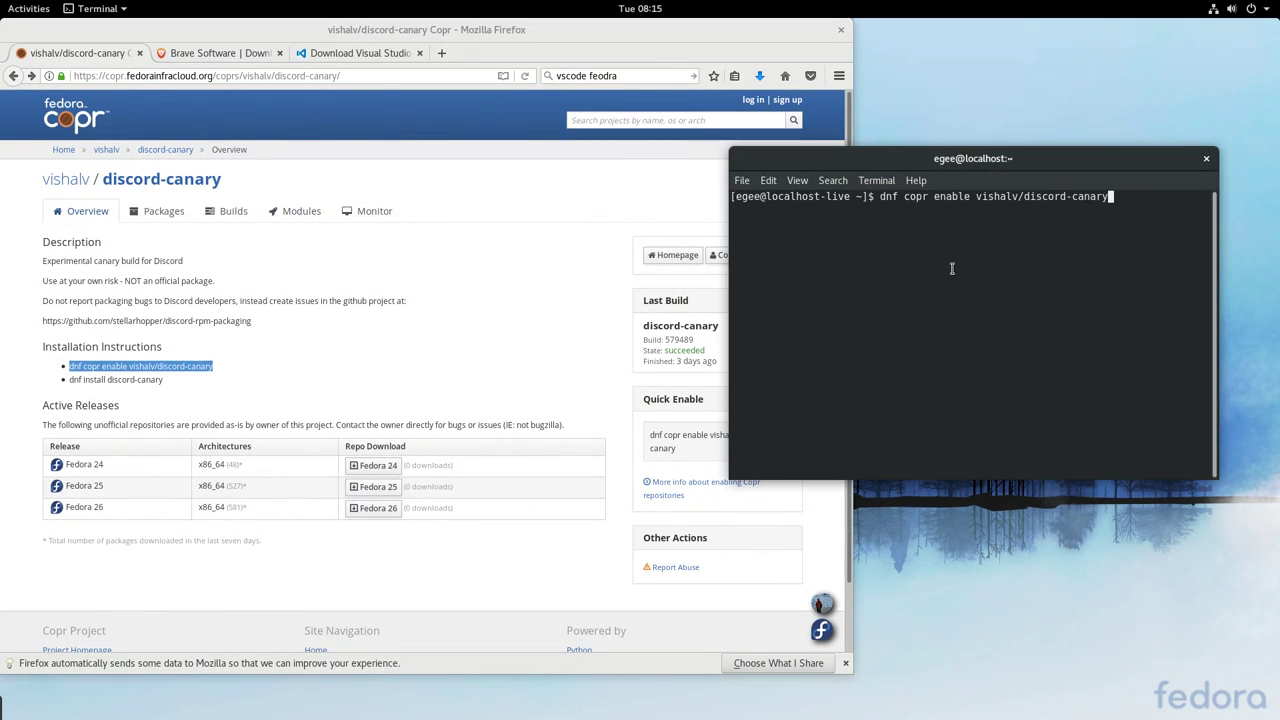
key("Return")
type("sudo")
key("ctrl+shift+v")
key("Return")
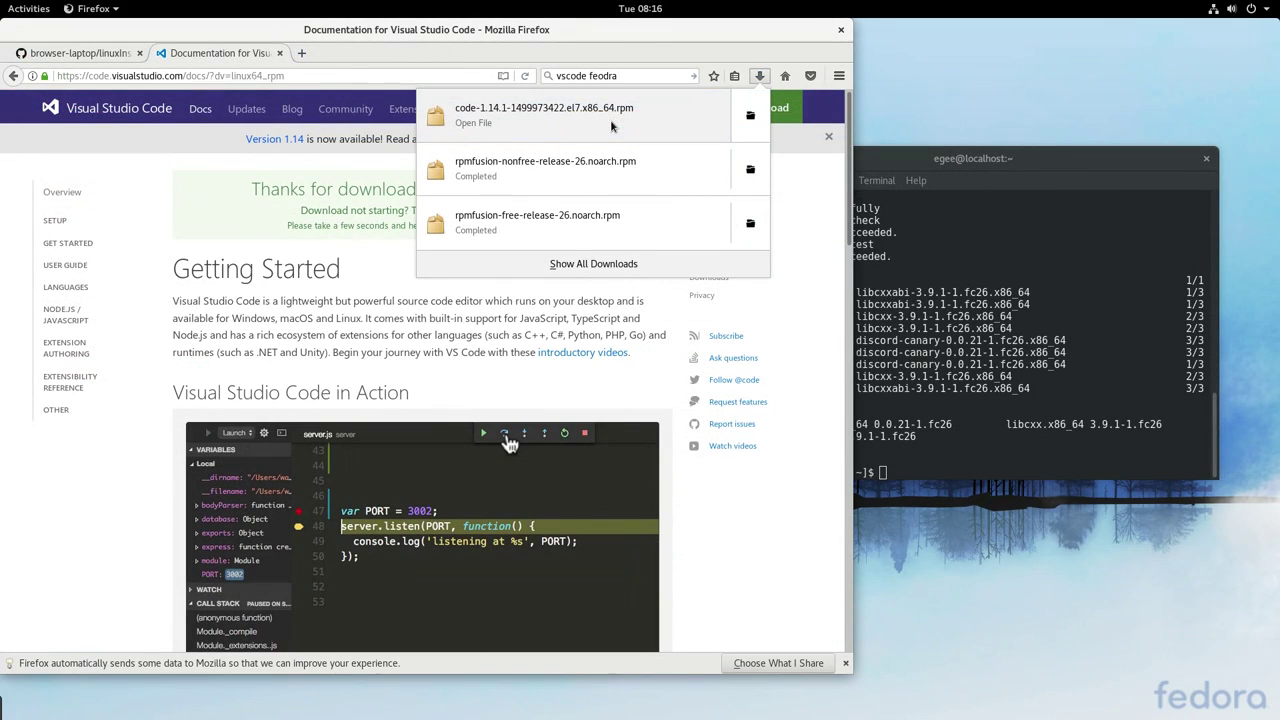
Install the downloaded VS Code 'code' package through Software, authenticating with the account password
left_click(610, 119)
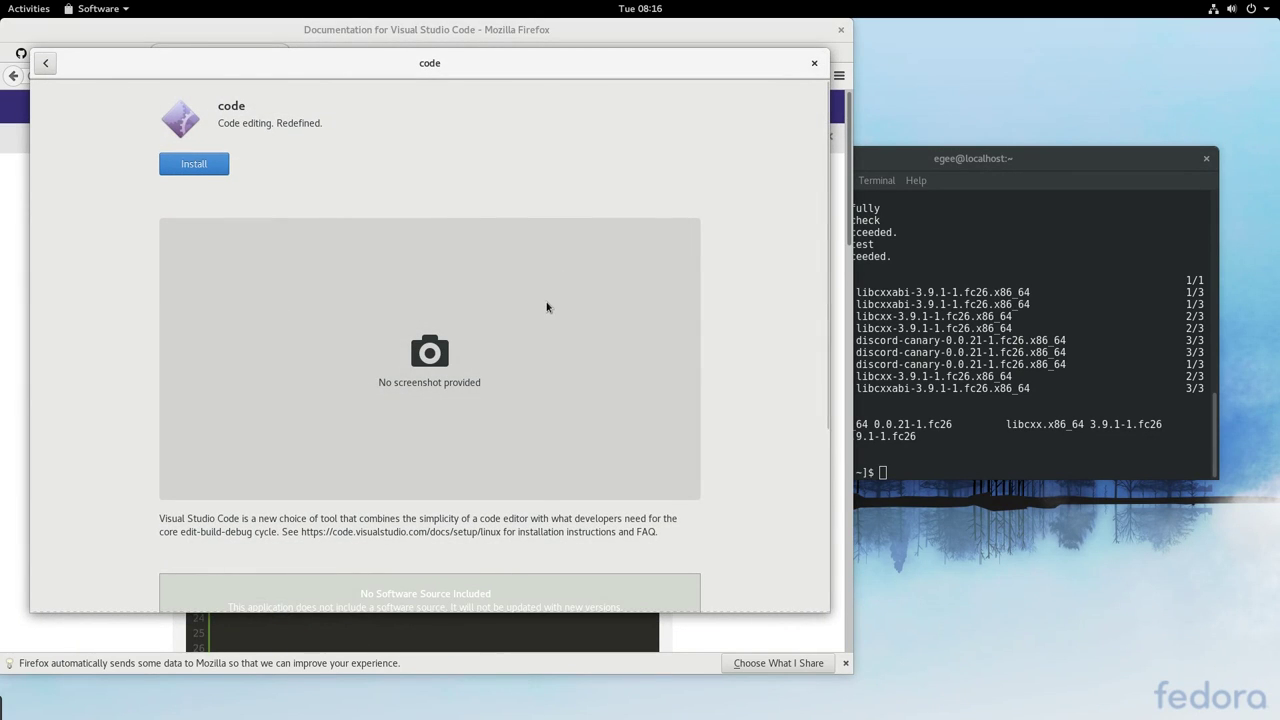
left_click(194, 164)
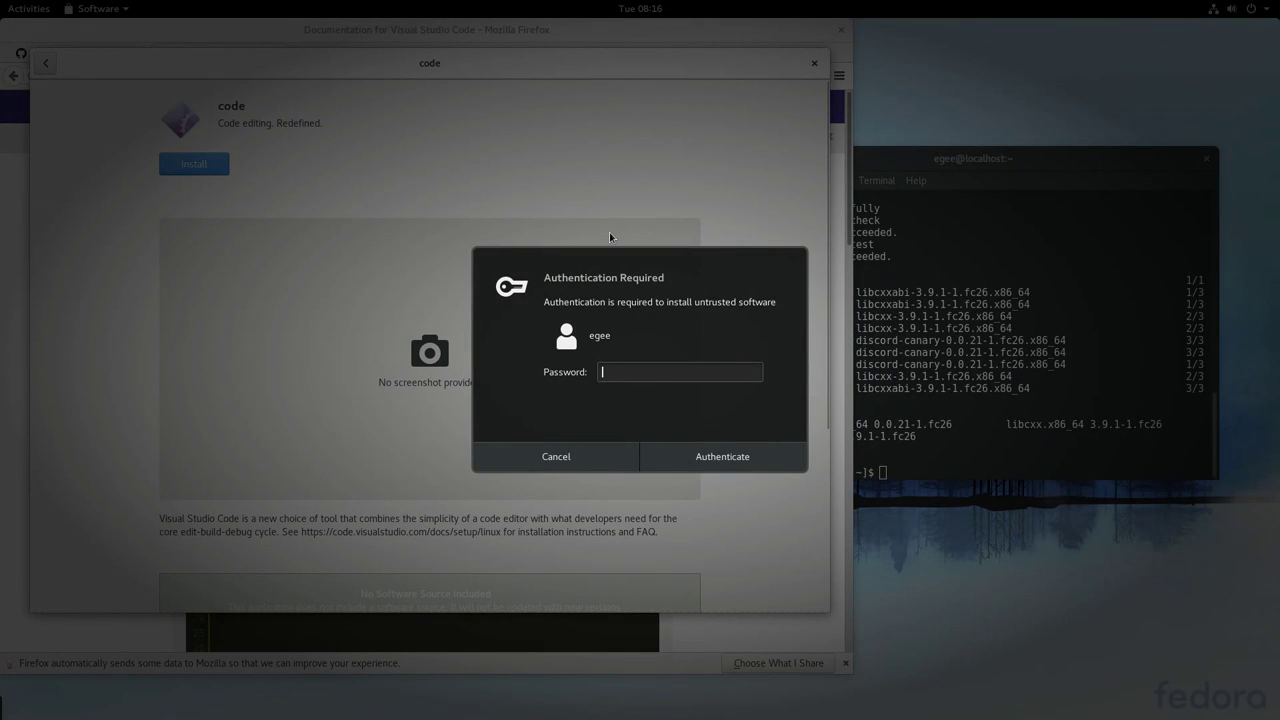
type("•••••••")
key("Return")
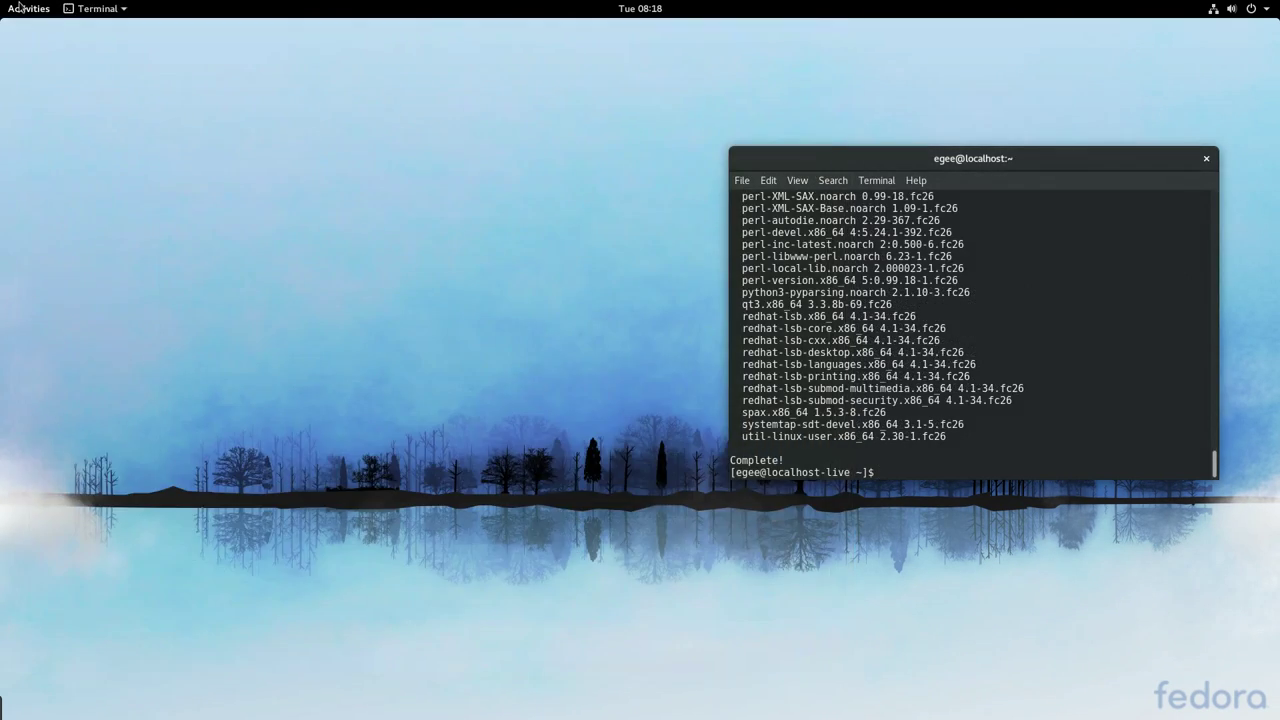
Launch Tweak Tool via the 'tweak' search and switch on Global Dark Theme
left_click(20, 8)
type("tw")
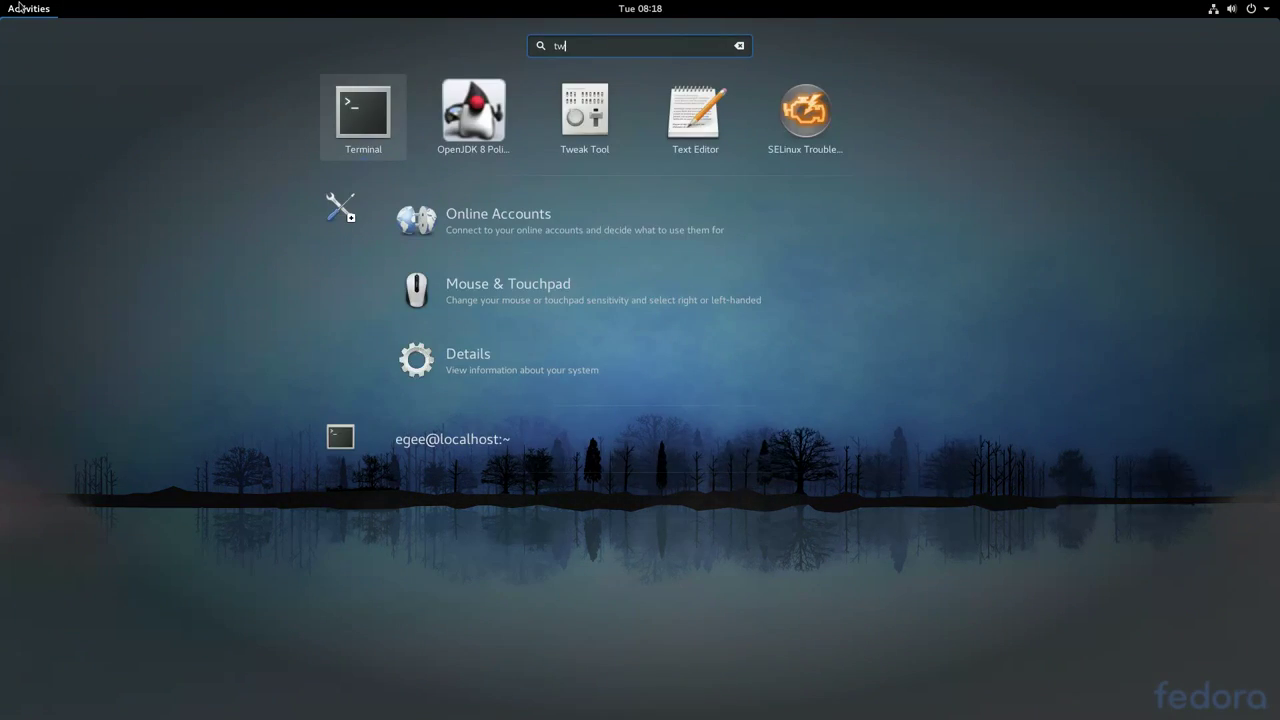
type("eak")
left_click(20, 8)
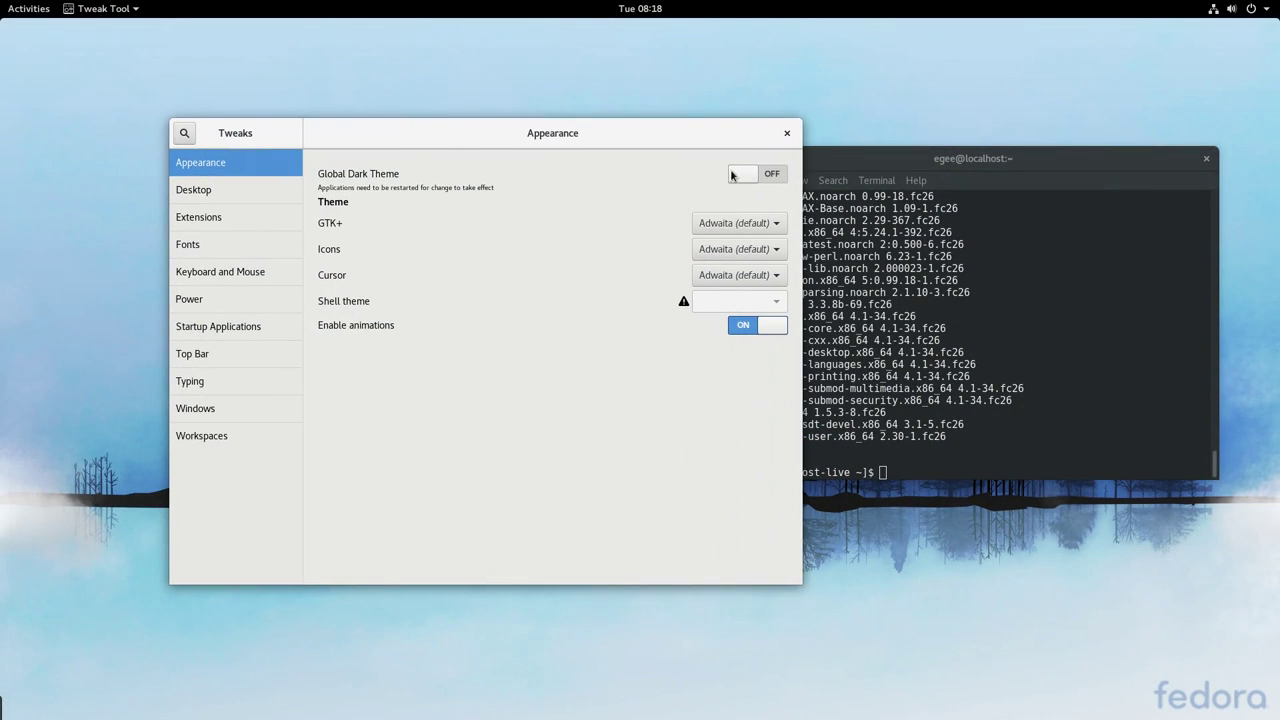
left_click(740, 175)
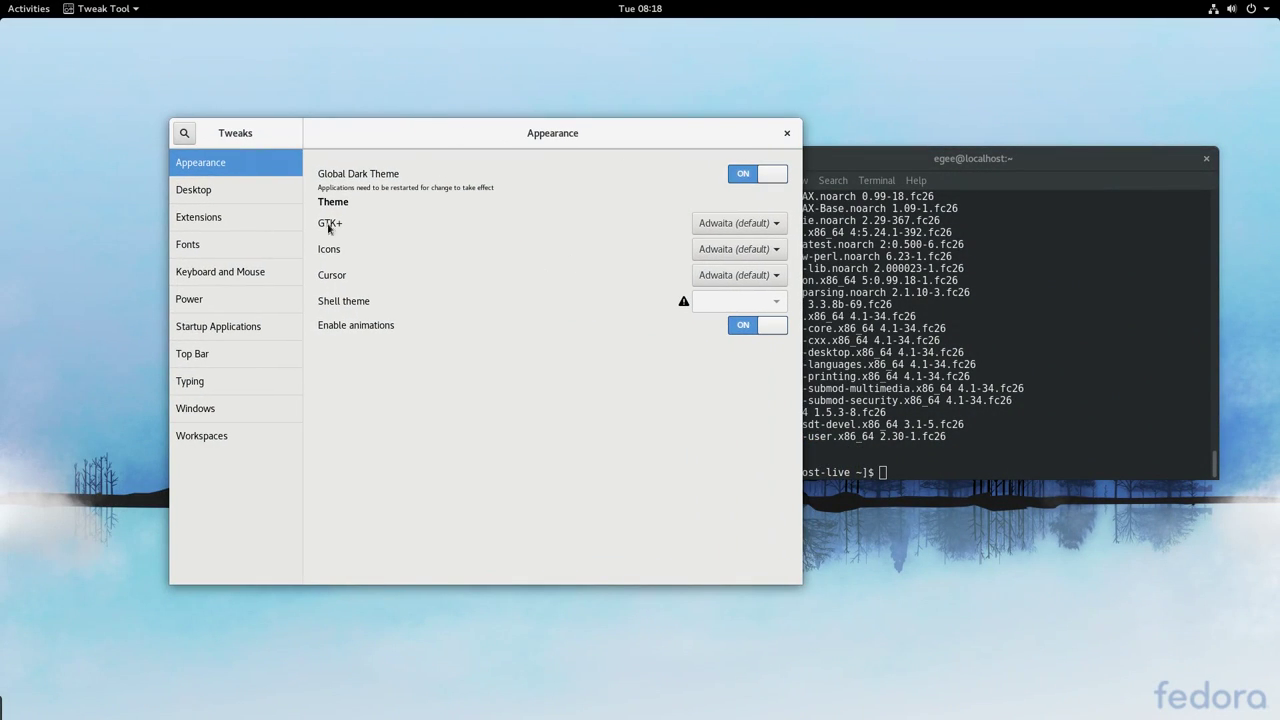
Turn off the Background logo shell extension
left_click(199, 196)
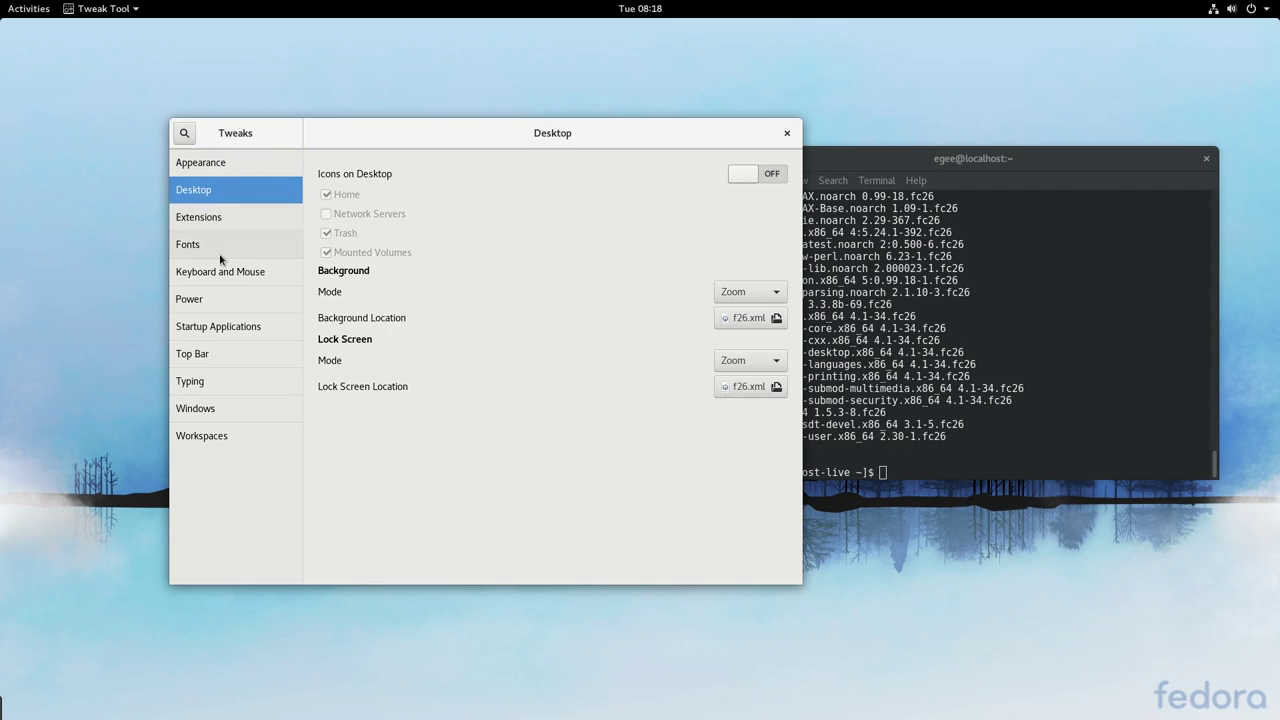
left_click(225, 224)
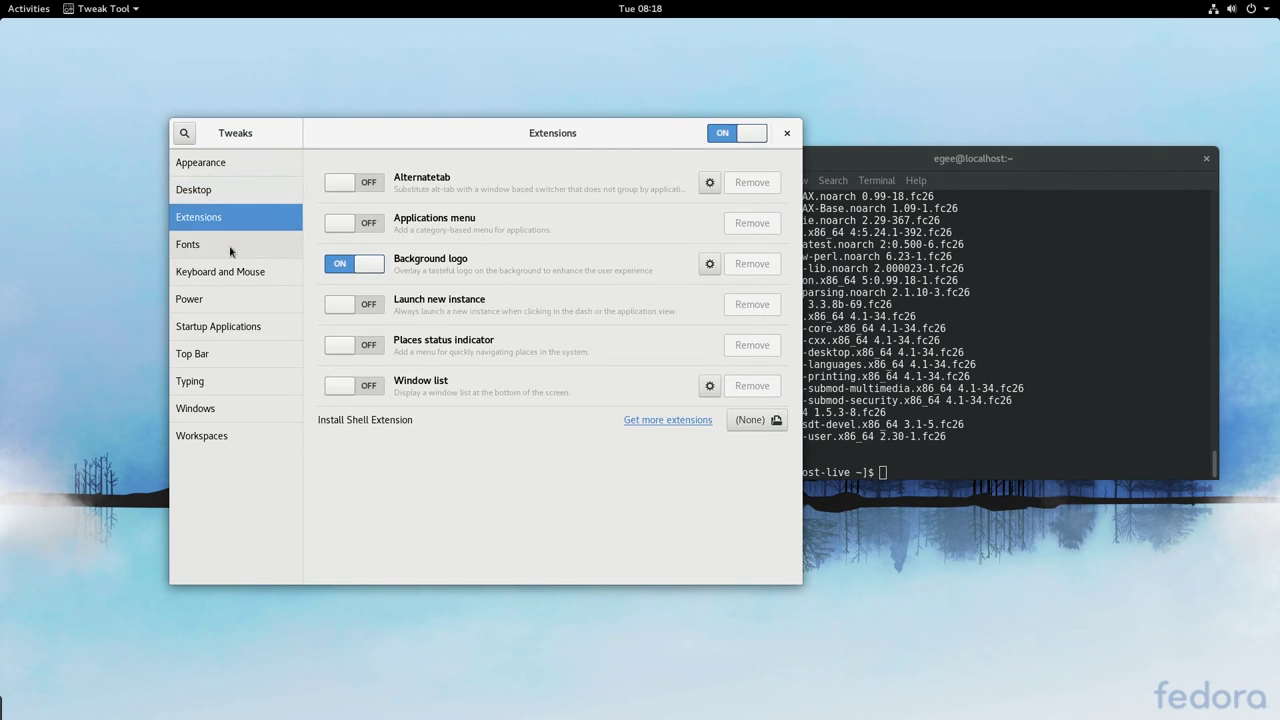
left_click(368, 265)
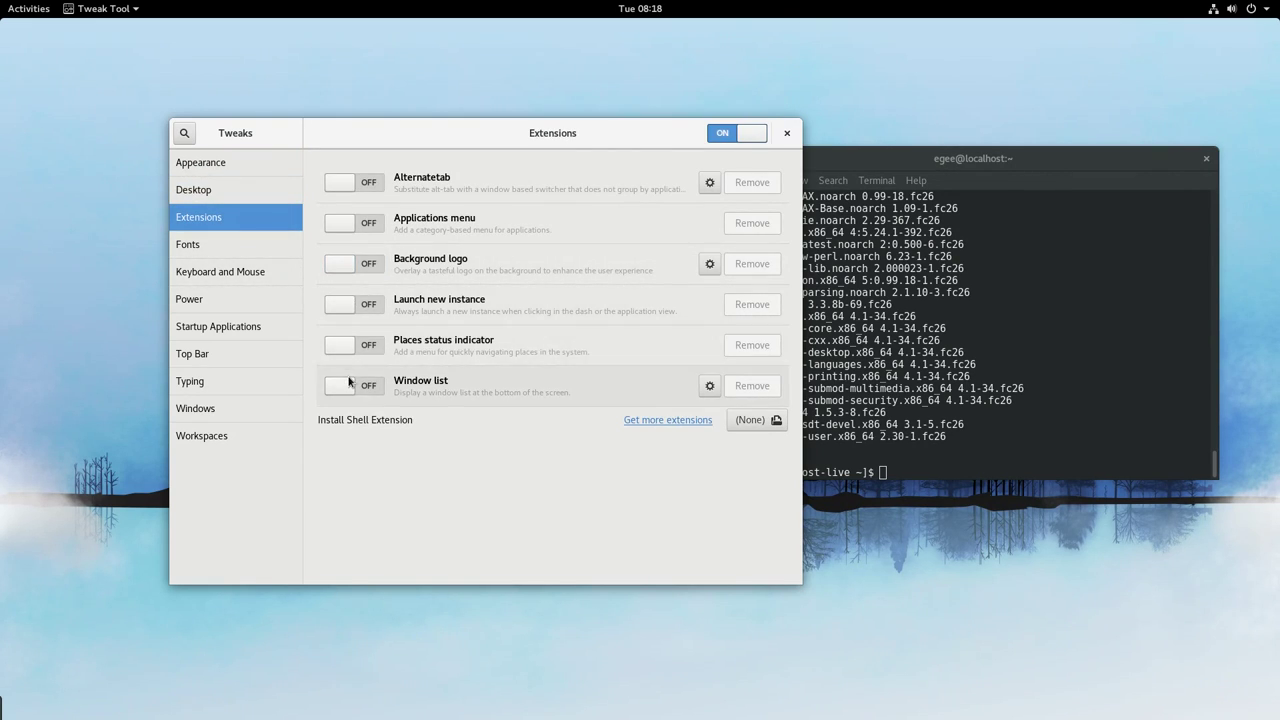
Browse the fonts, keyboard, power, startup, top bar, windows and workspaces pages, then close Tweak Tool
left_click(254, 248)
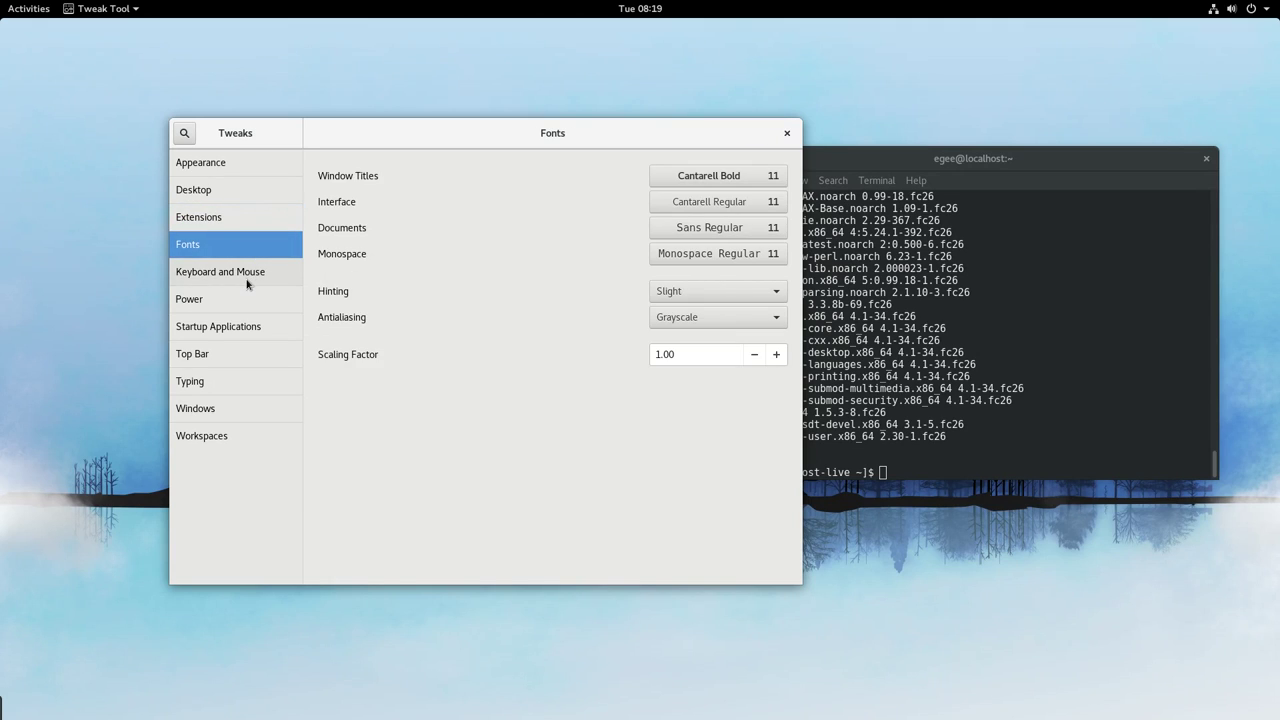
left_click(246, 280)
left_click(244, 300)
left_click(240, 326)
left_click(230, 355)
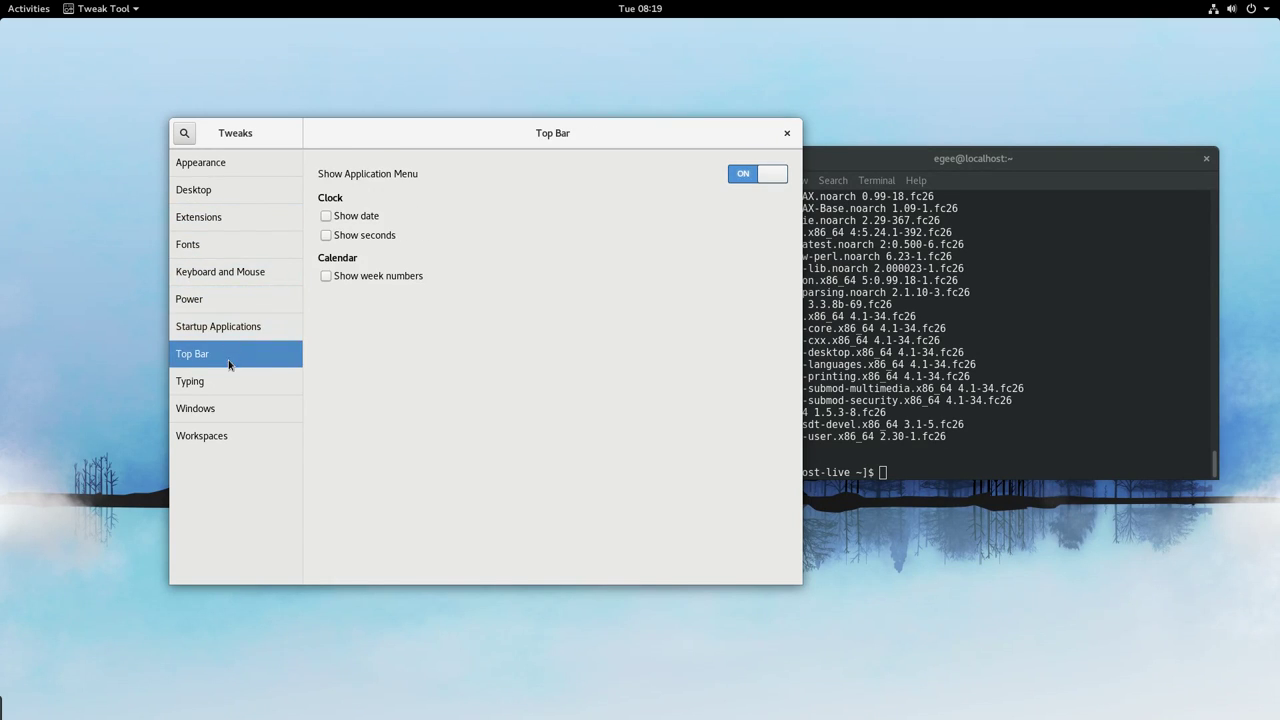
left_click(221, 402)
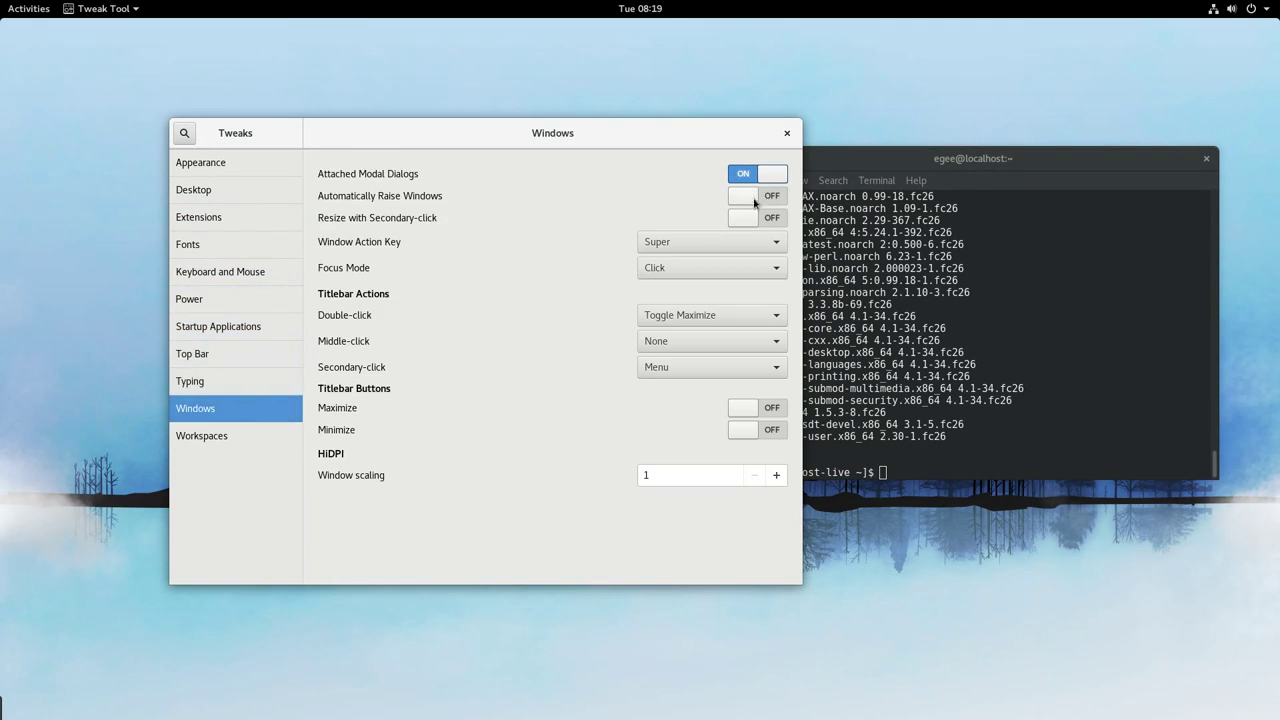
left_click(217, 440)
left_click(190, 163)
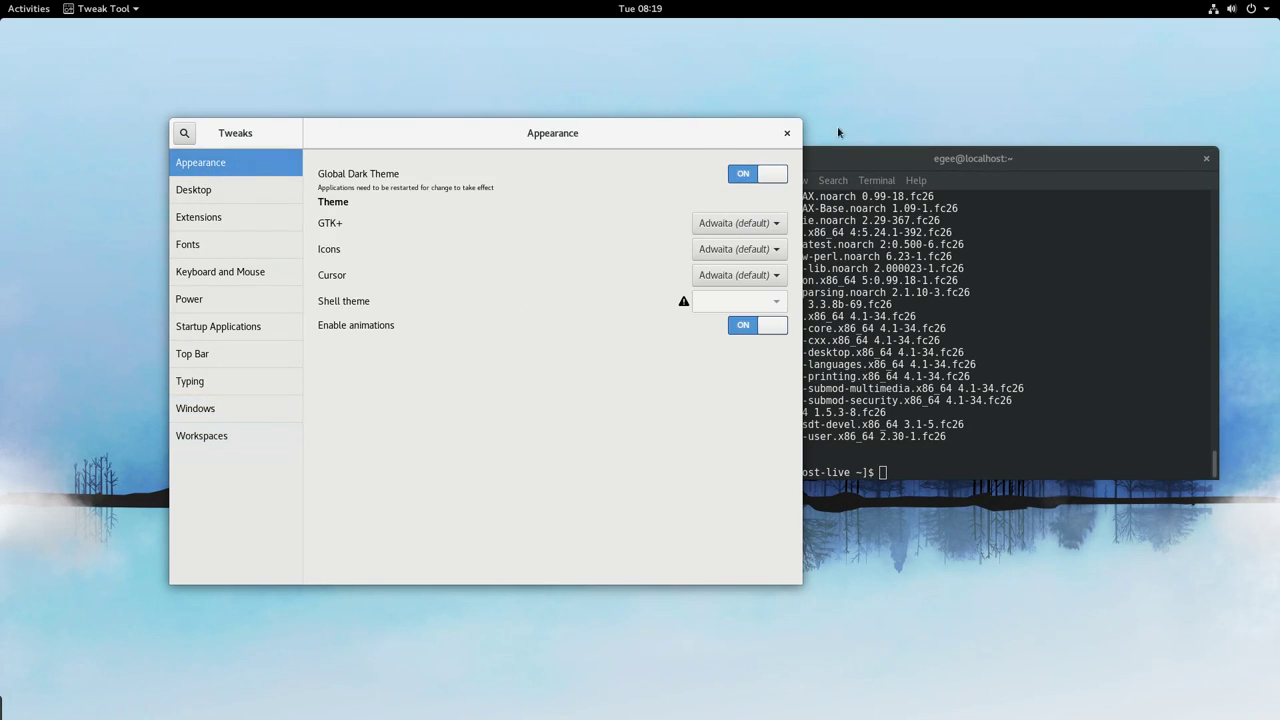
left_click(786, 136)
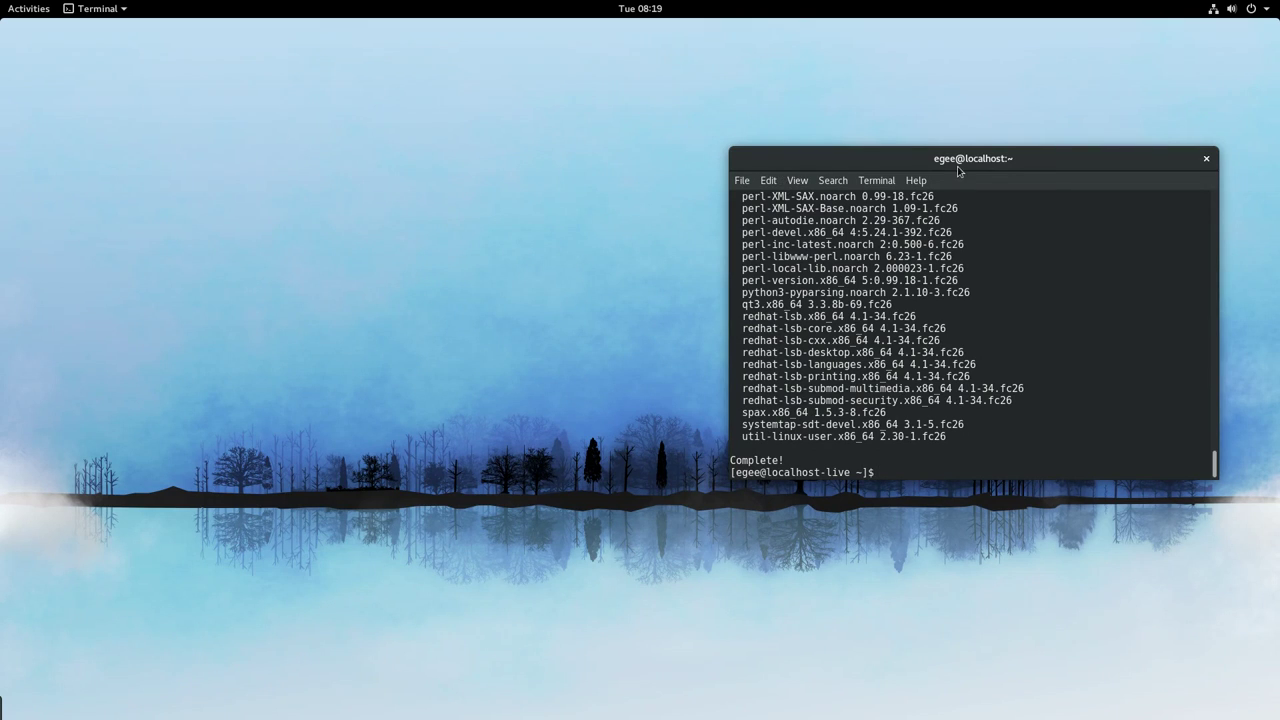
From the clock's calendar panel, choose a Weather location and grant location access
left_click(659, 8)
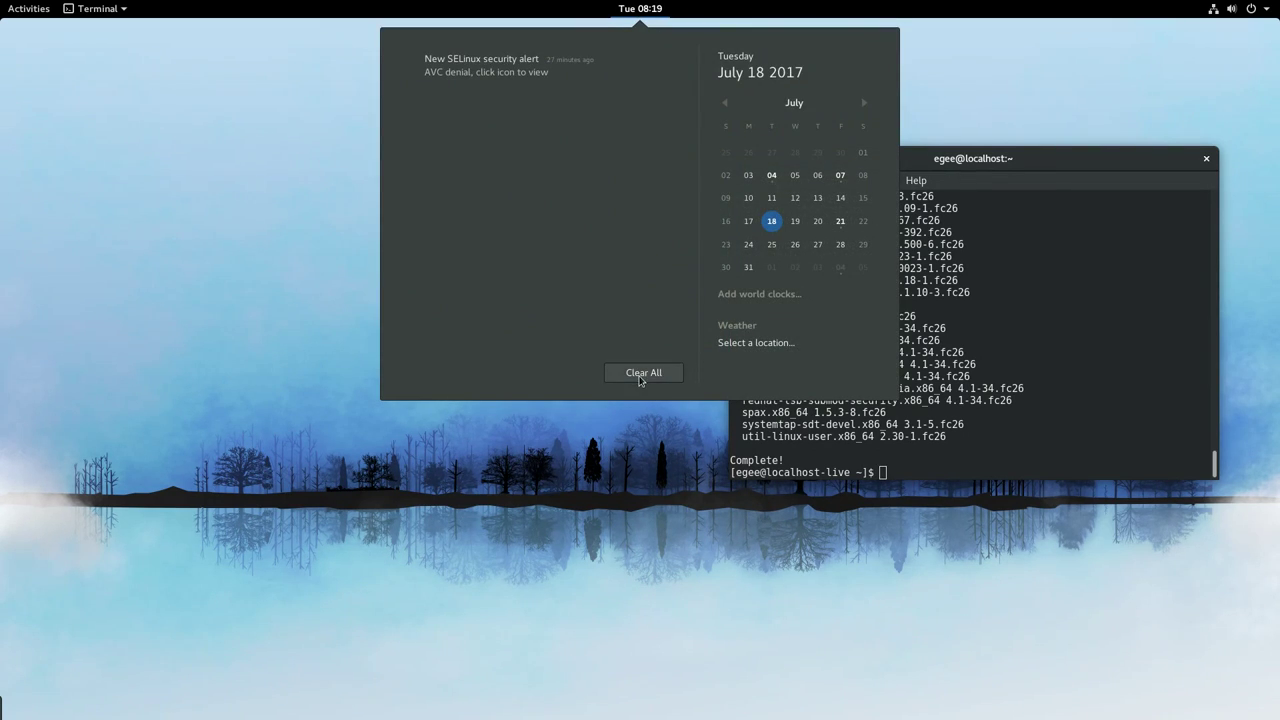
mouse_move(530, 77)
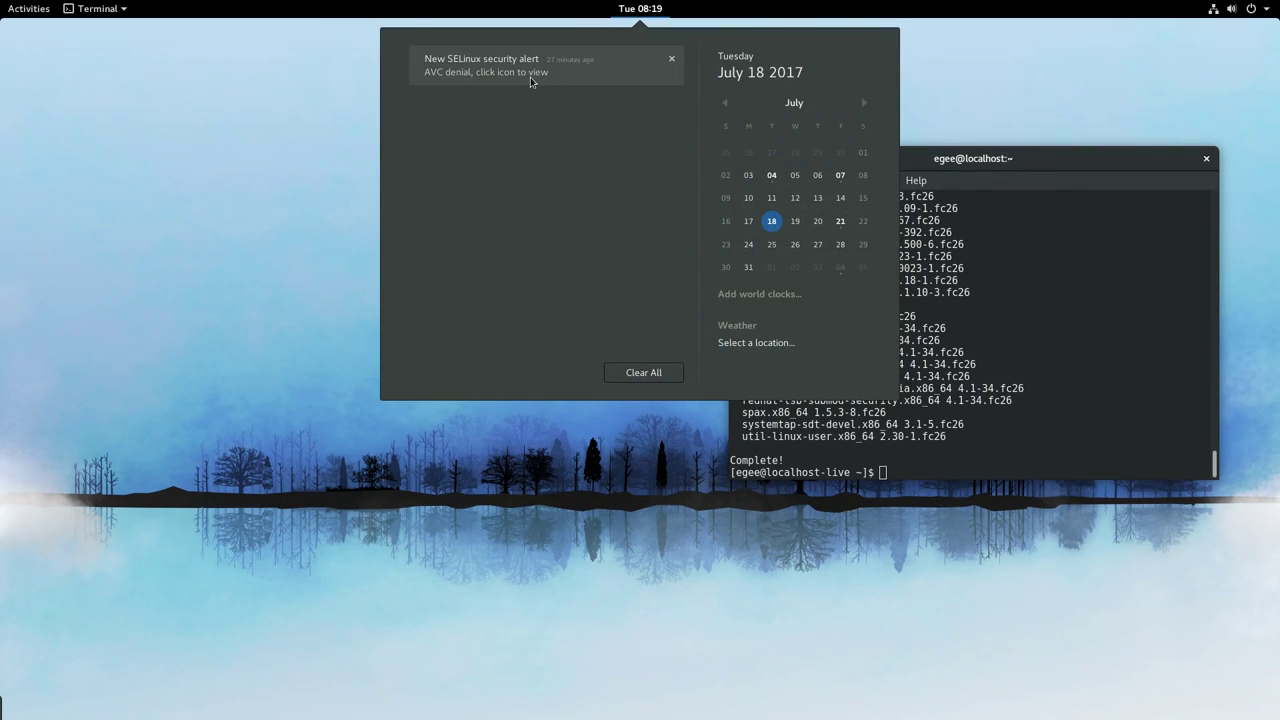
left_click(756, 338)
left_click(718, 428)
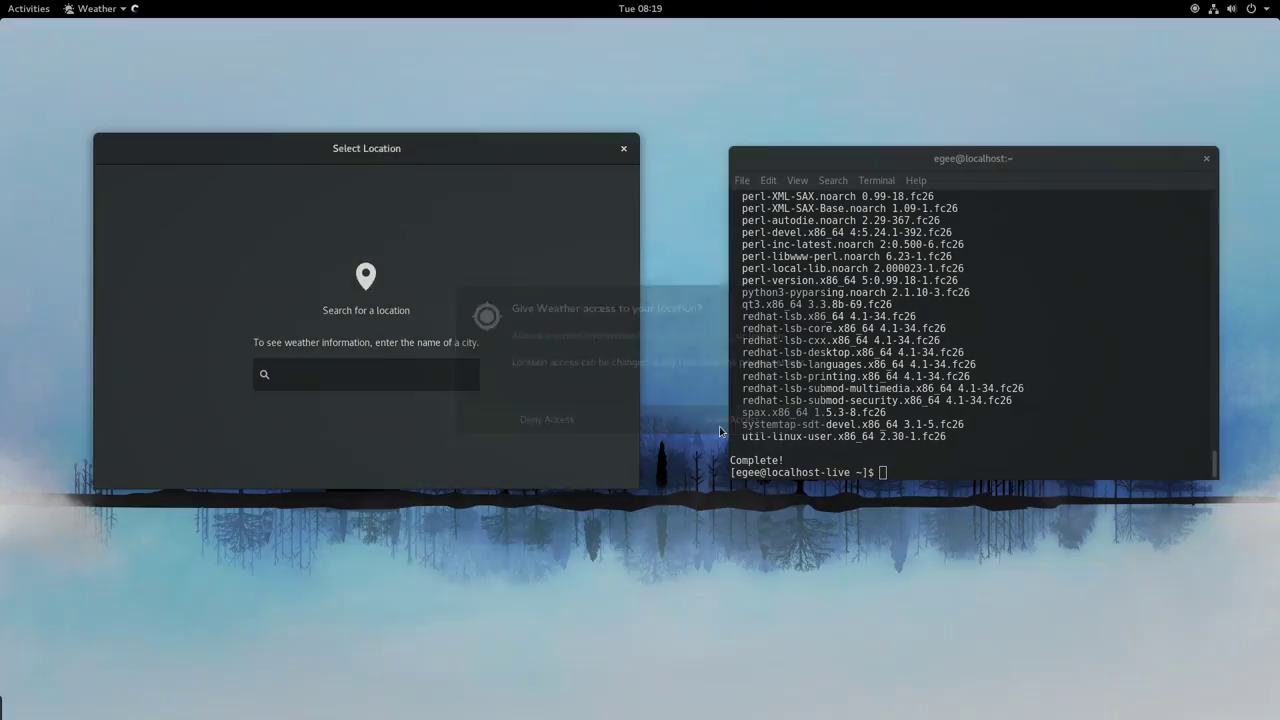